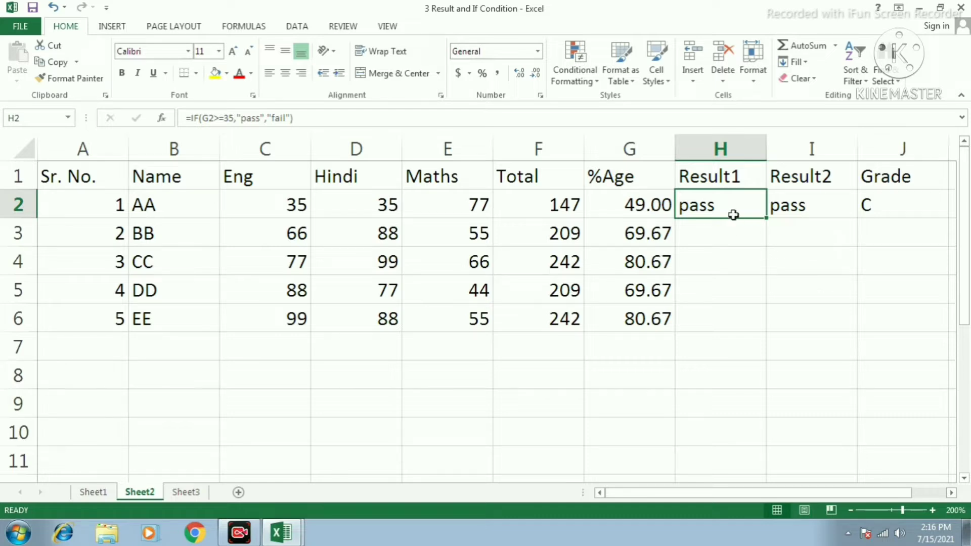
- Examine the row 2 formulas for %Age, Result1 and Result2 and the subject marks they depend on
left_click(811, 206)
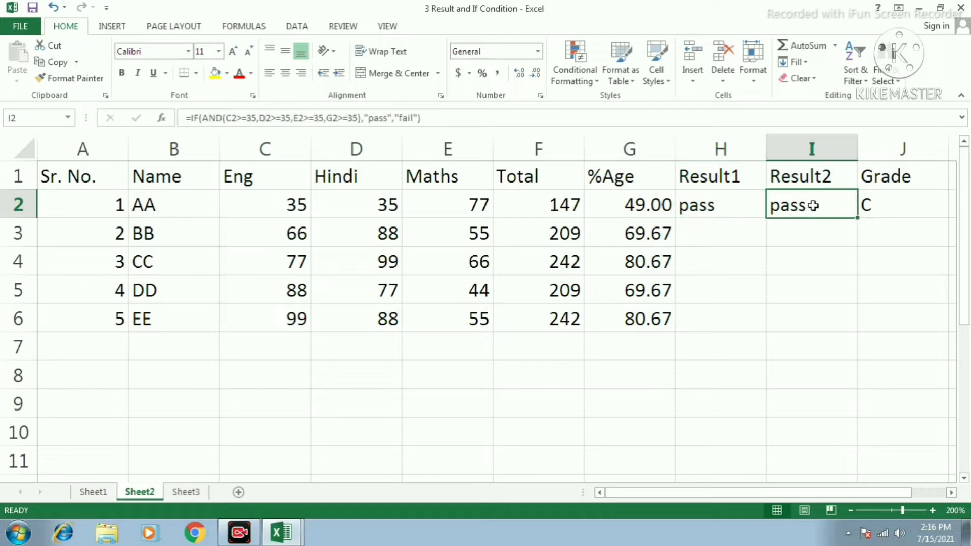
left_click(709, 199)
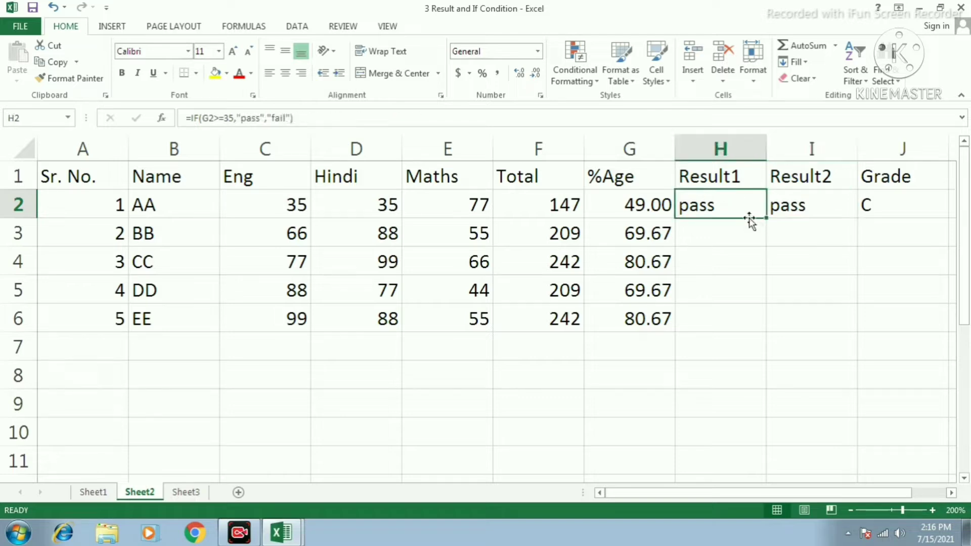
left_click(659, 212)
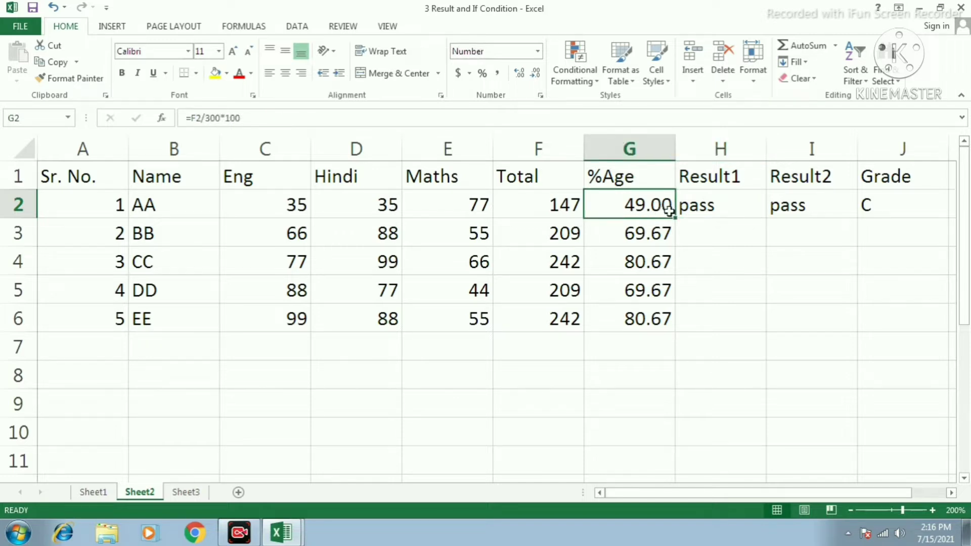
left_click(705, 197)
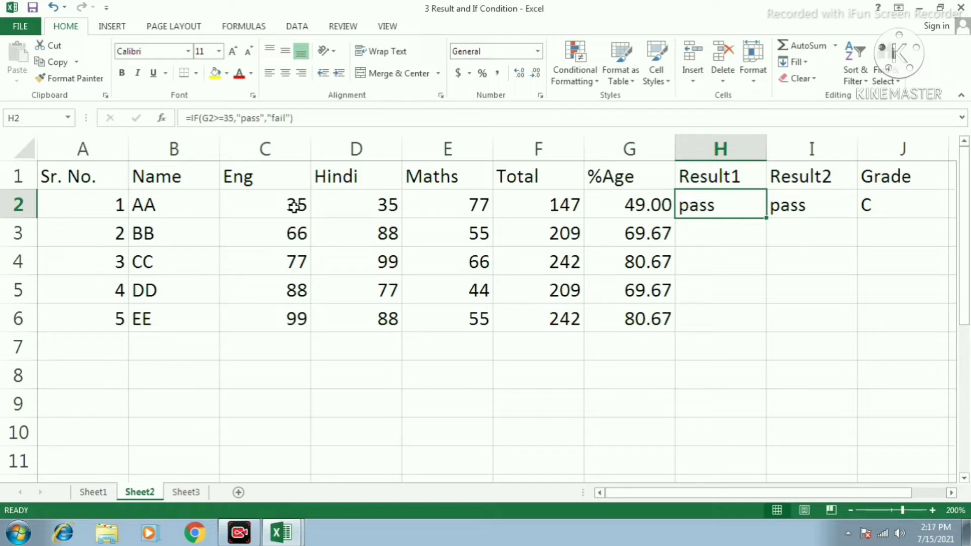
left_click_drag(294, 206, 486, 209)
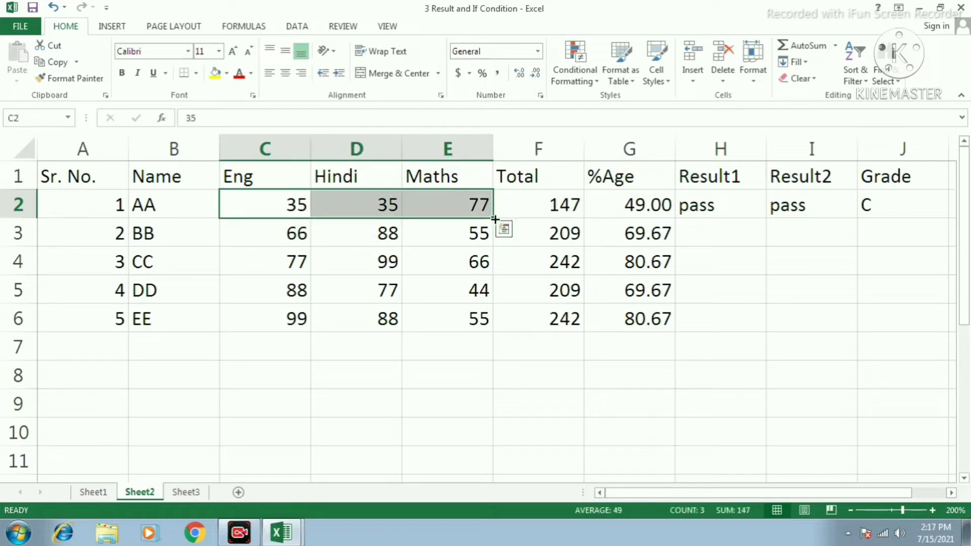
left_click(724, 209)
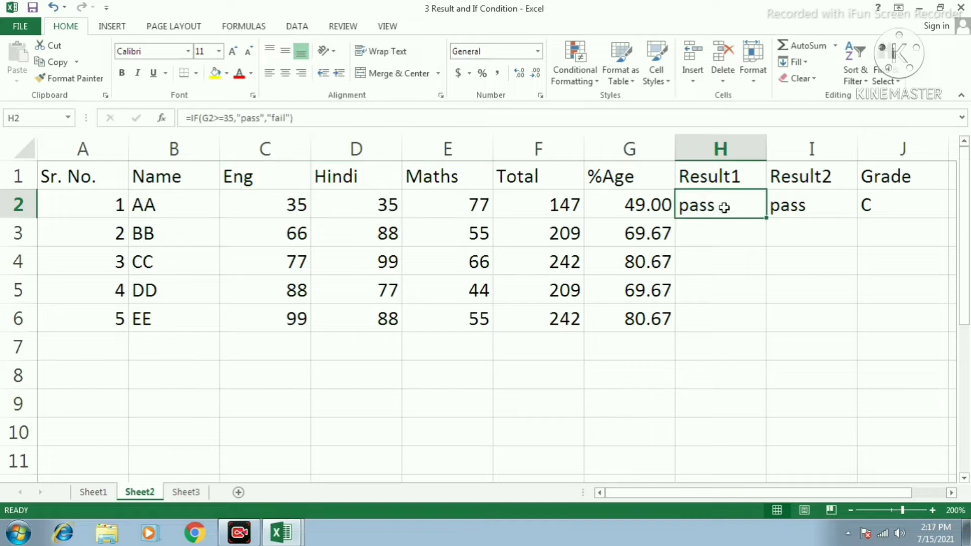
left_click(640, 205)
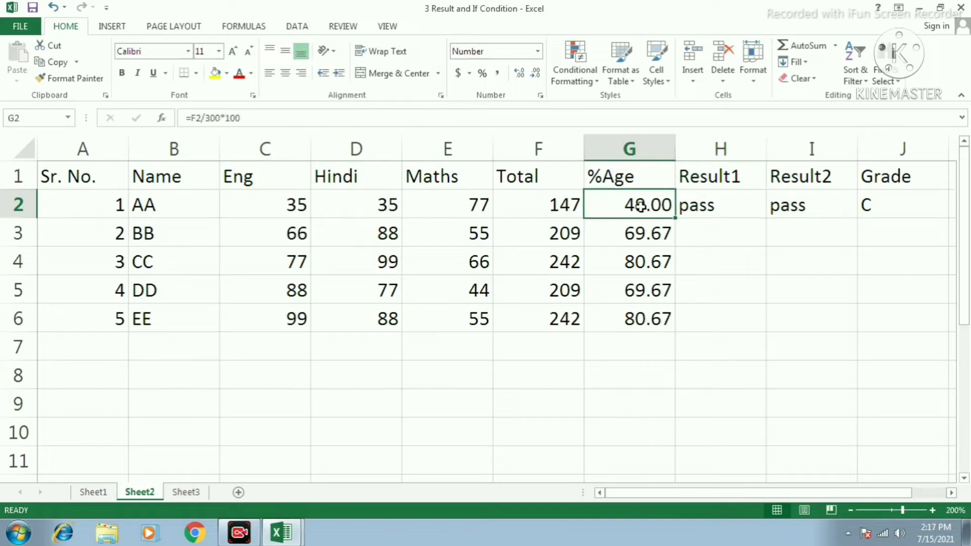
left_click(725, 208)
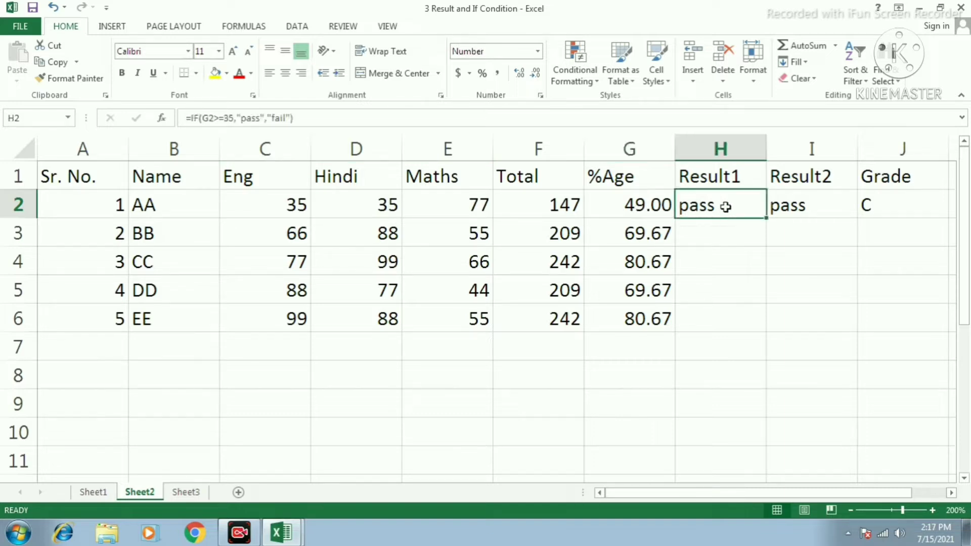
left_click(798, 214)
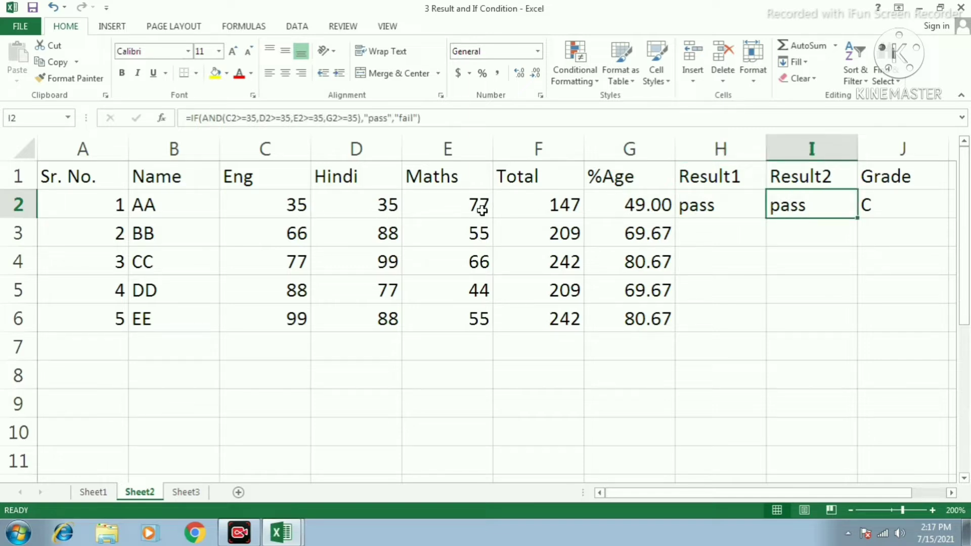
left_click(633, 213)
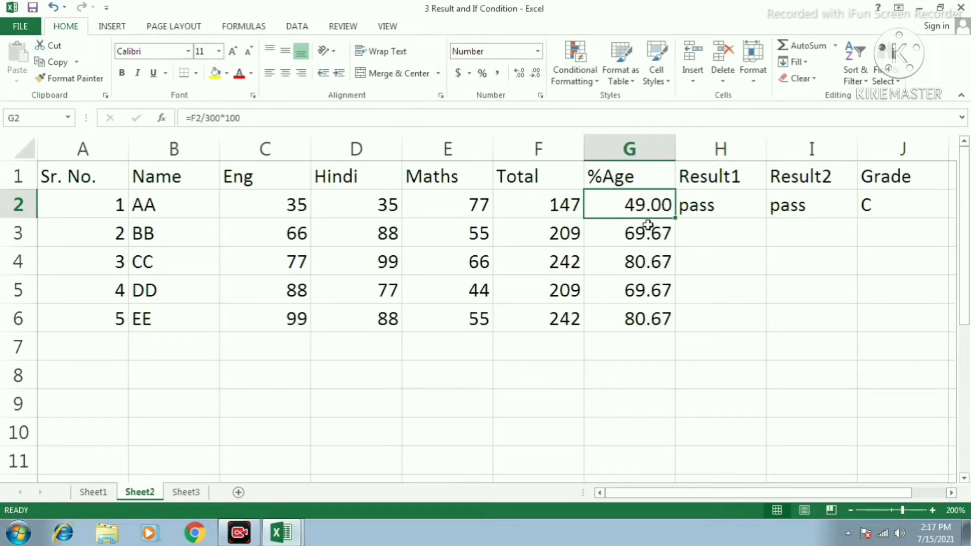
left_click(719, 192)
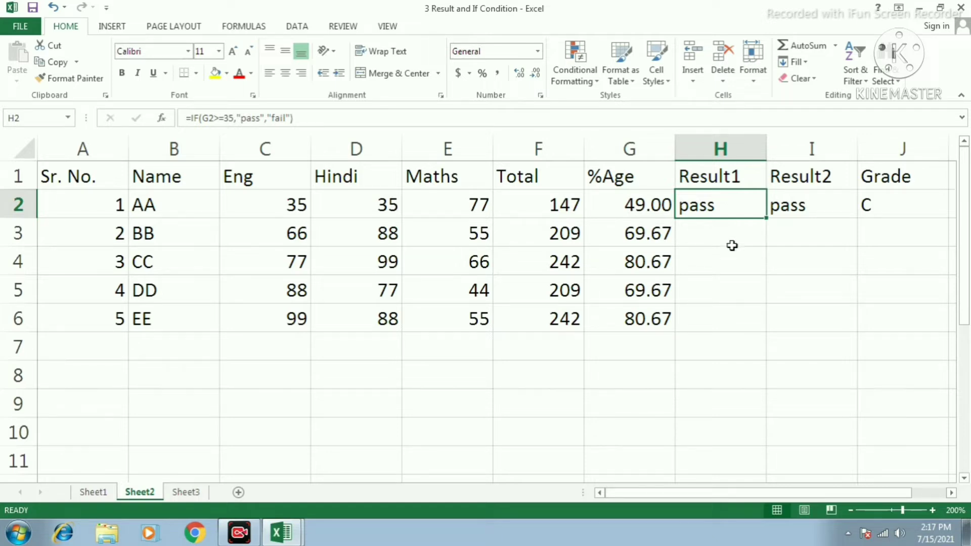
left_click(658, 206)
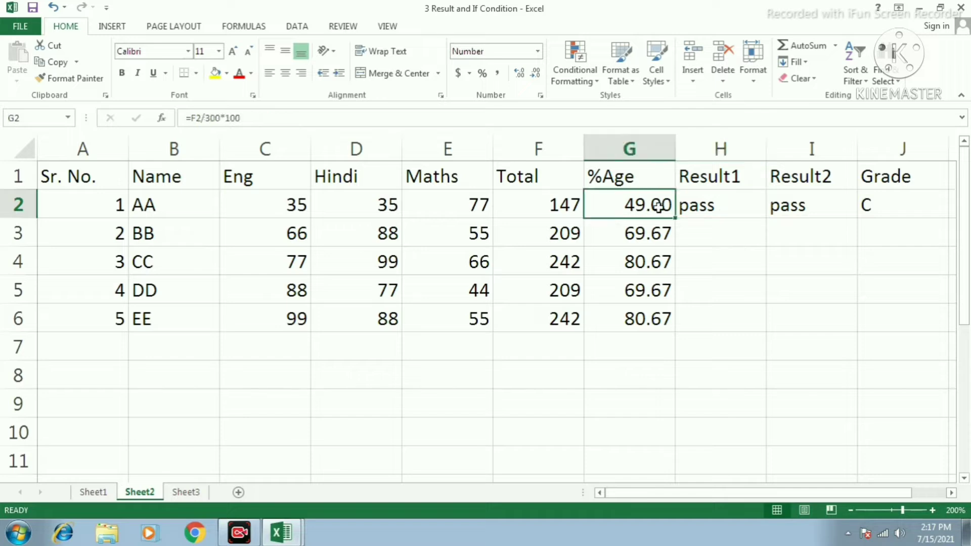
- Enter the Result1 formula =IF(G3>=35,"pass","fail") in H3 for the second student
left_click(723, 230)
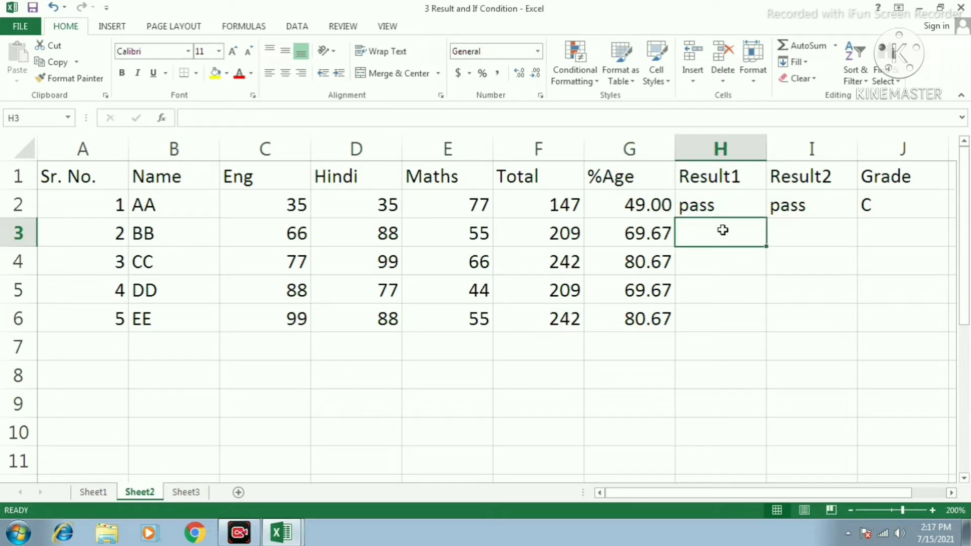
type("=if")
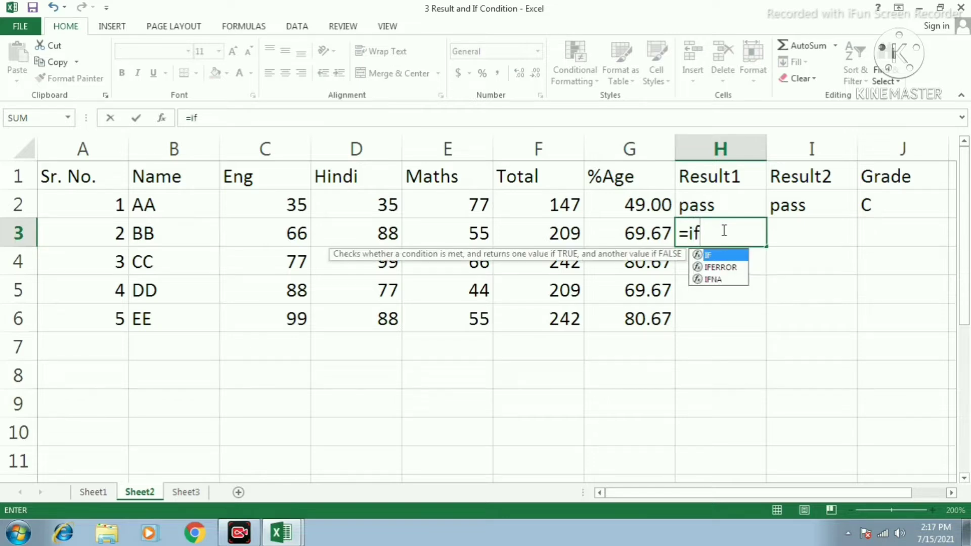
type("(")
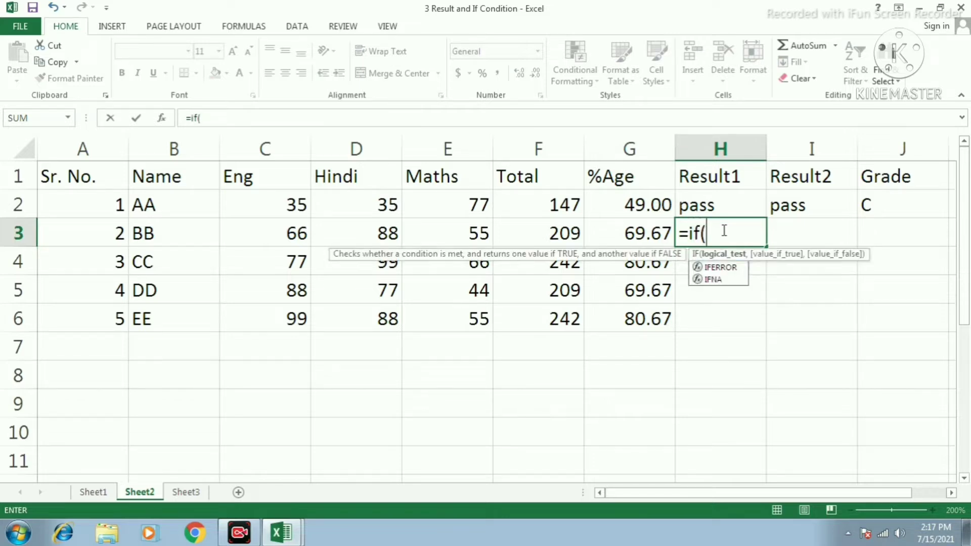
left_click(651, 230)
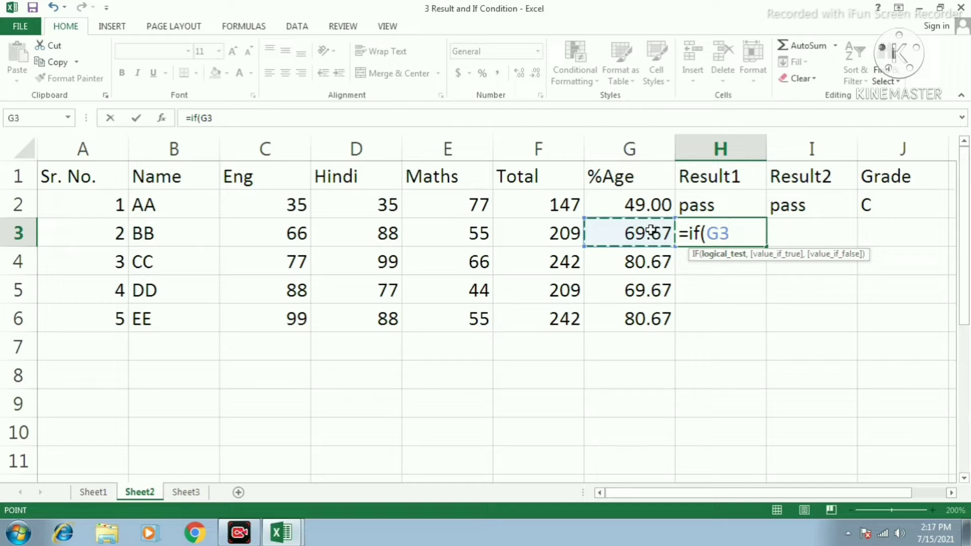
type(">=")
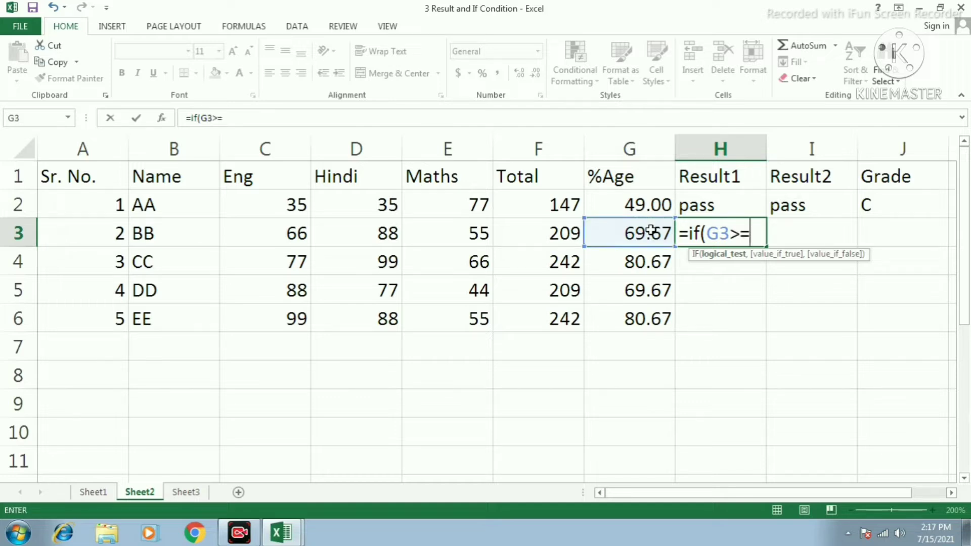
type("35")
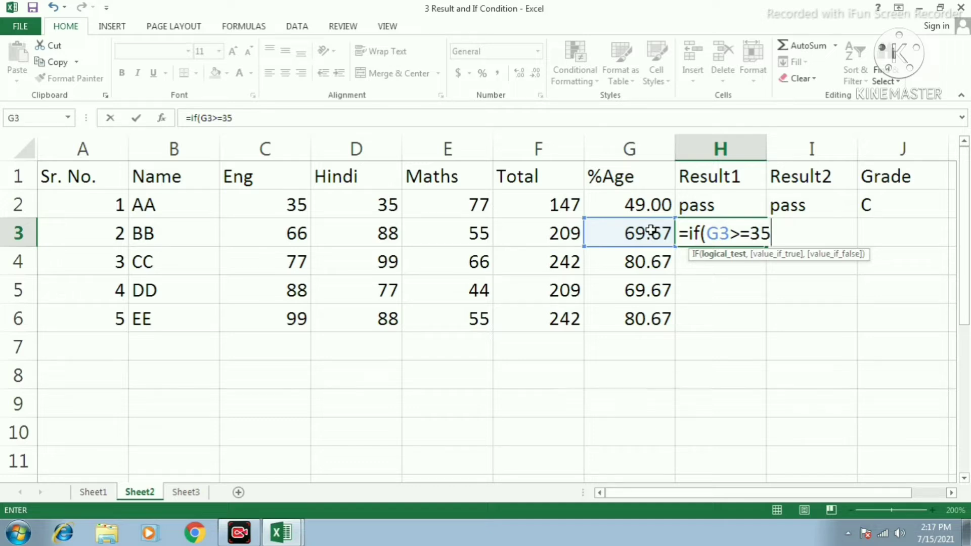
type(",")
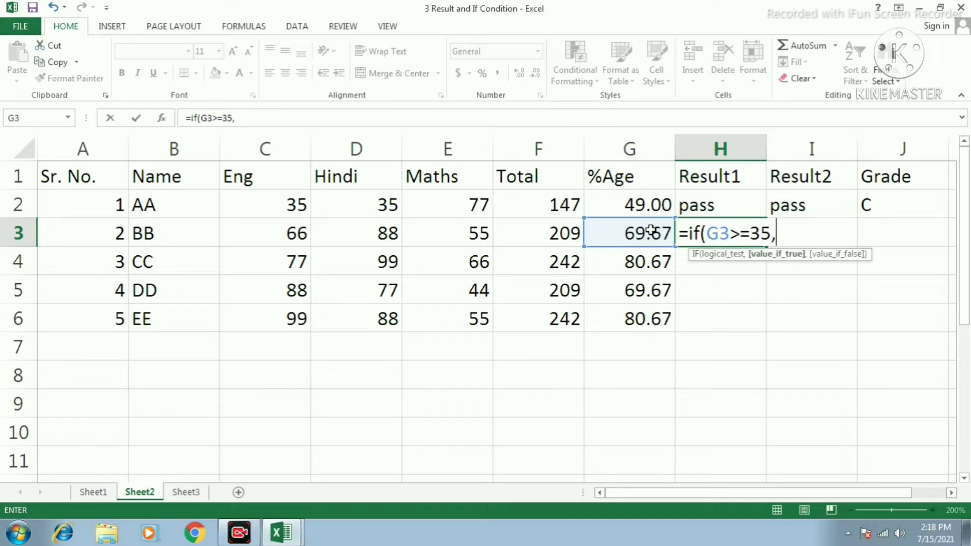
type("\"pass")
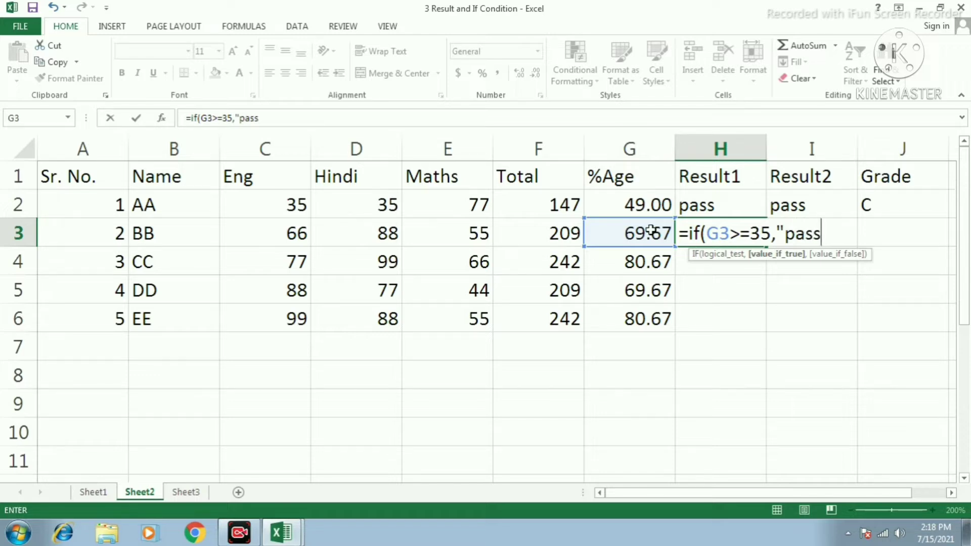
type("\",")
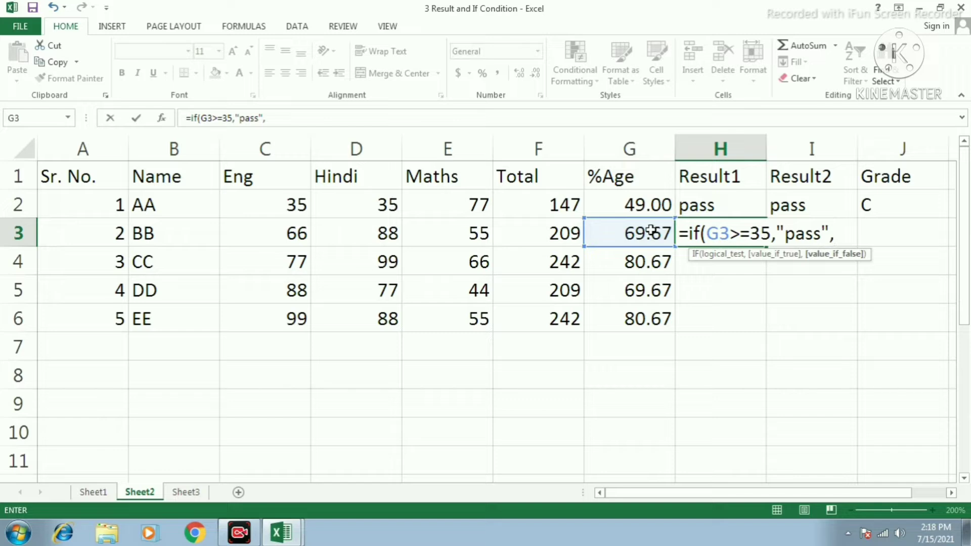
type("\"fail\")")
key("Return")
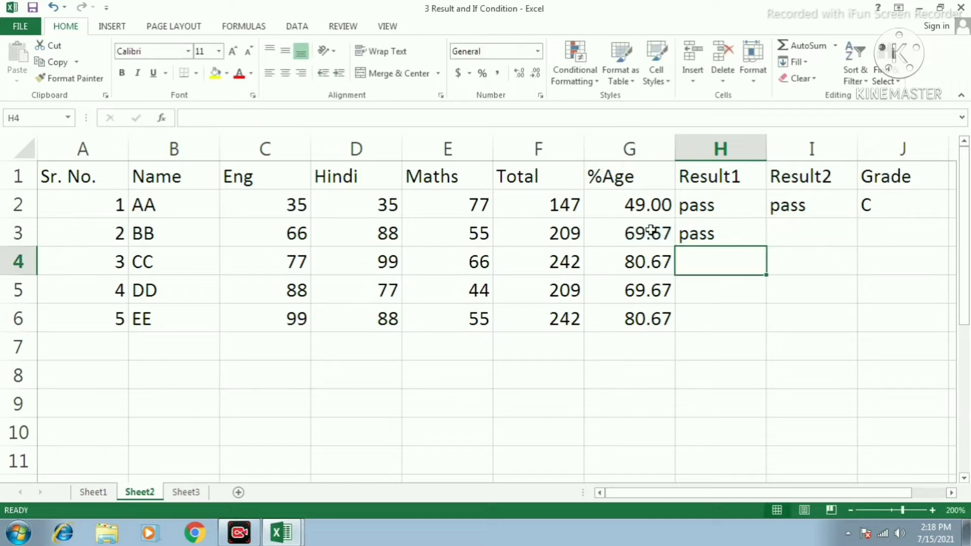
- Change the second student's Eng, Hindi and Maths marks in C3:E3 to 33 each to test the Result1 formula
left_click(705, 235)
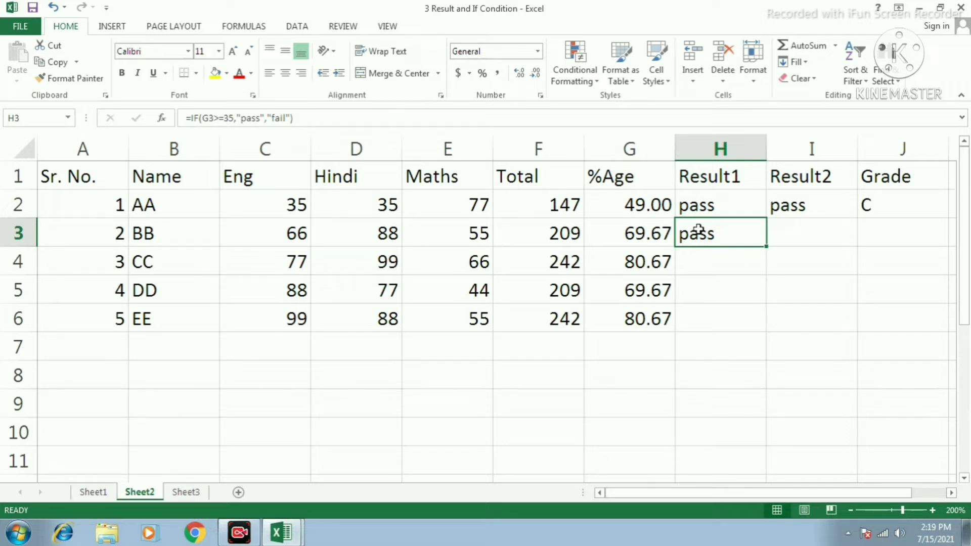
left_click(281, 232)
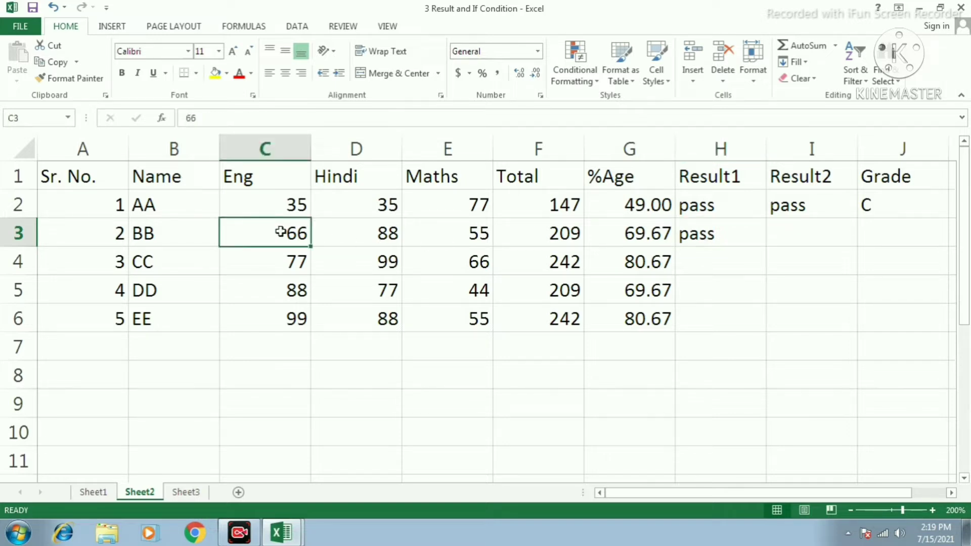
type("33")
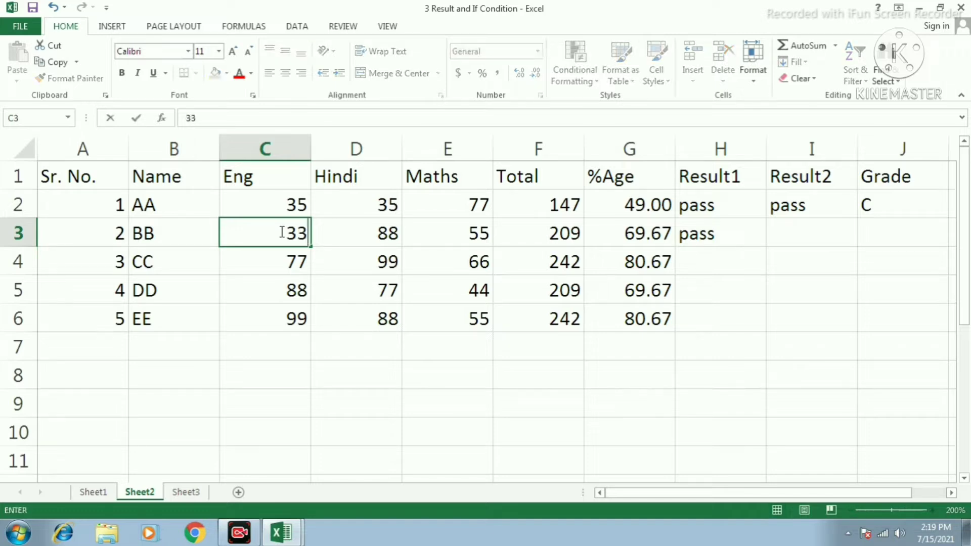
key("Tab")
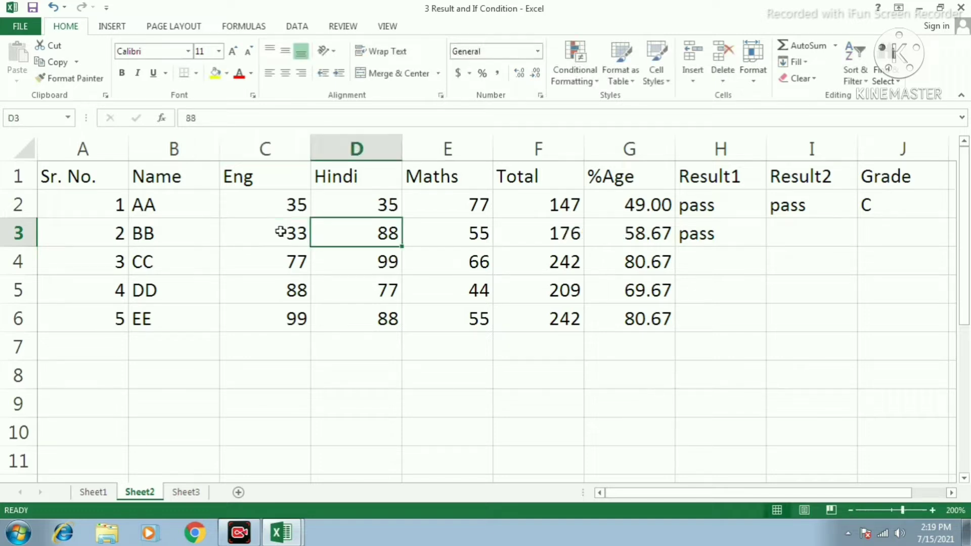
type("33")
key("Tab")
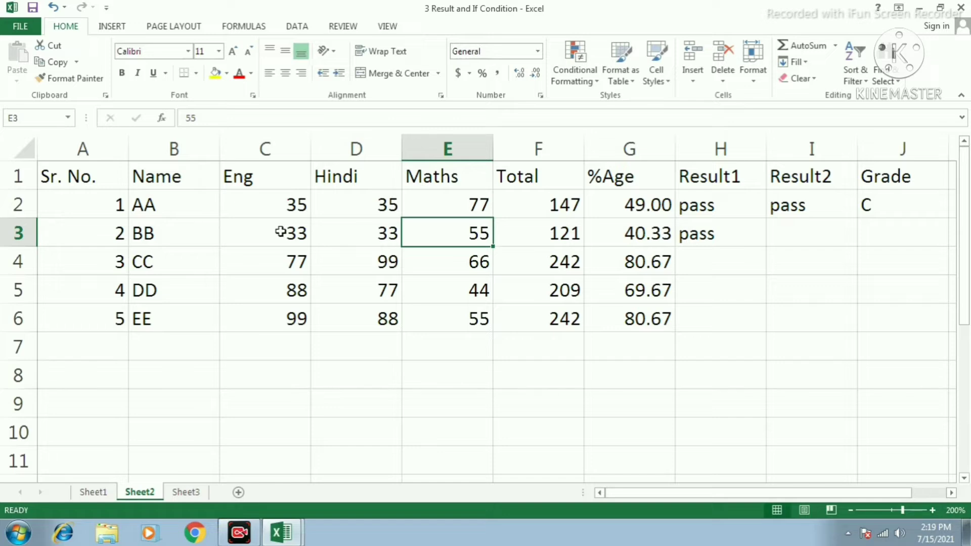
type("33")
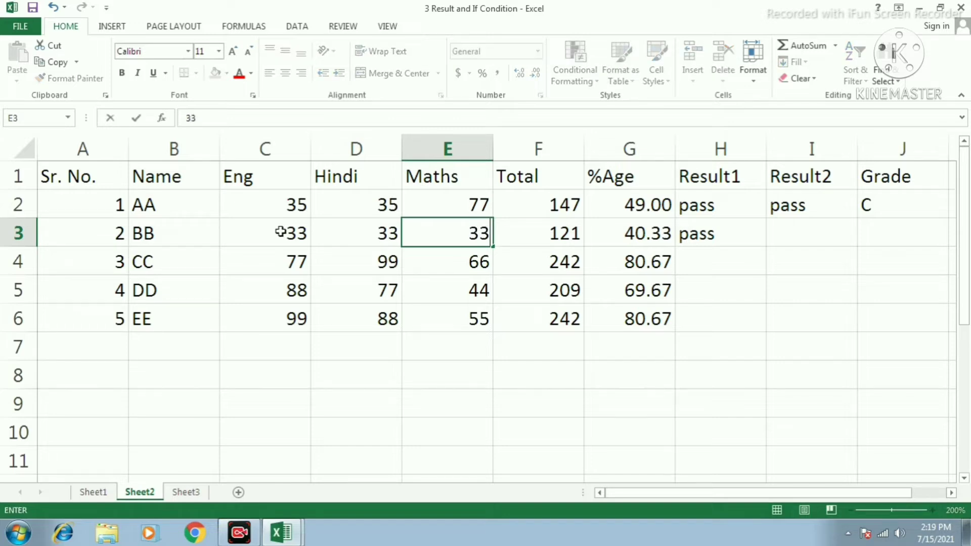
left_click(444, 291)
left_click(644, 232)
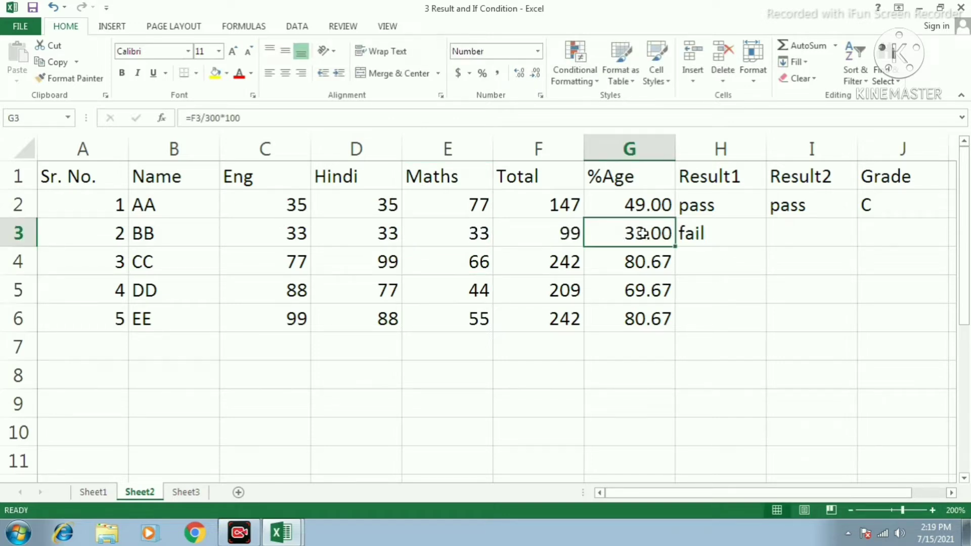
- Fill the Result1 formula from H3 down to H6 and check row 3's result against its percentage
left_click(708, 232)
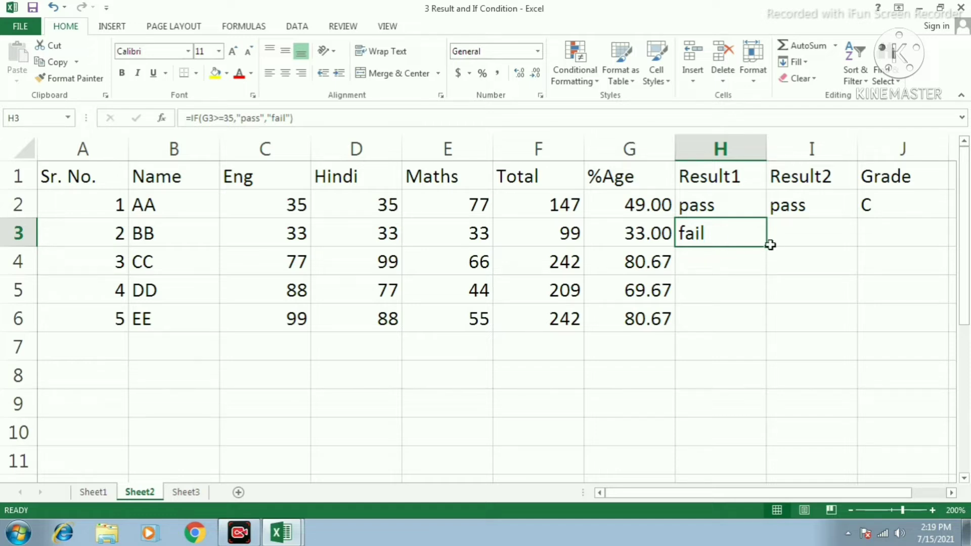
left_click_drag(765, 245, 766, 324)
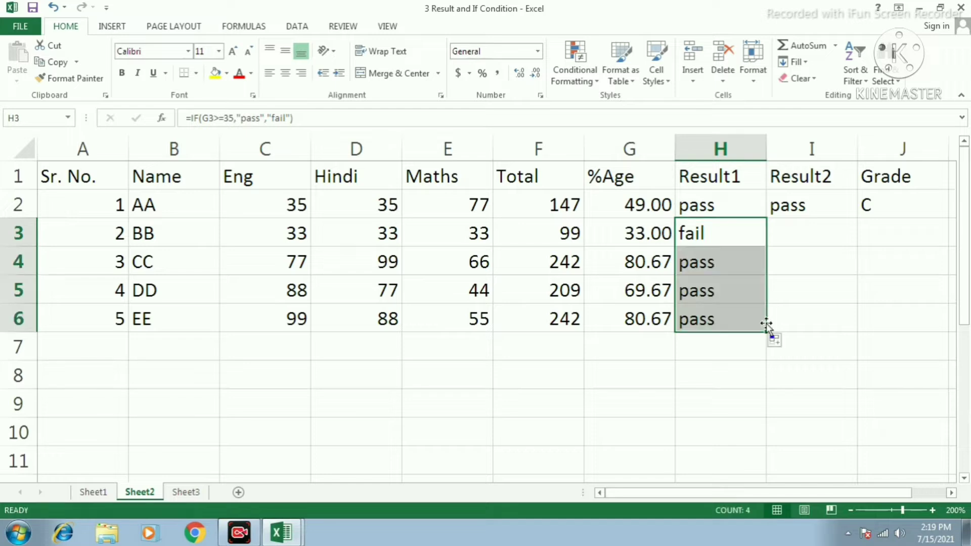
left_click(731, 228)
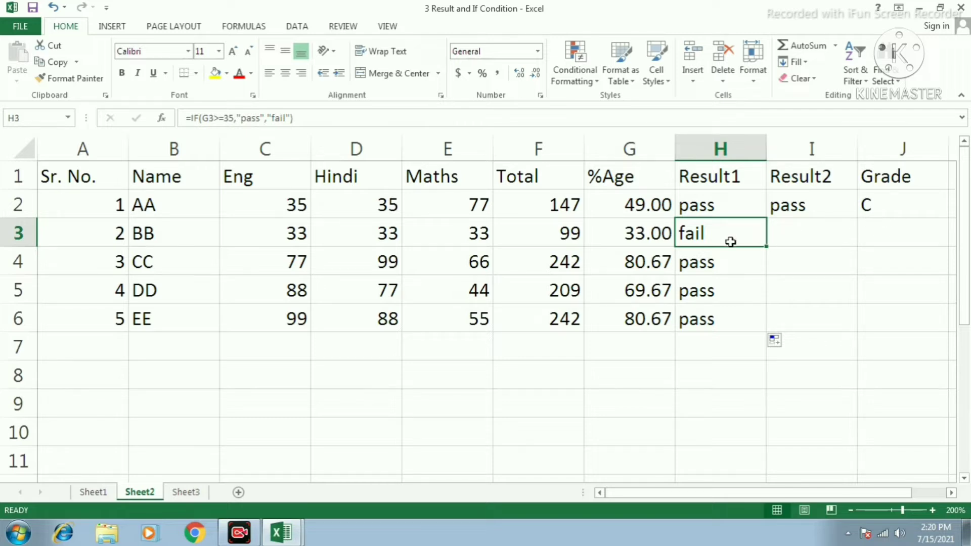
left_click(650, 235)
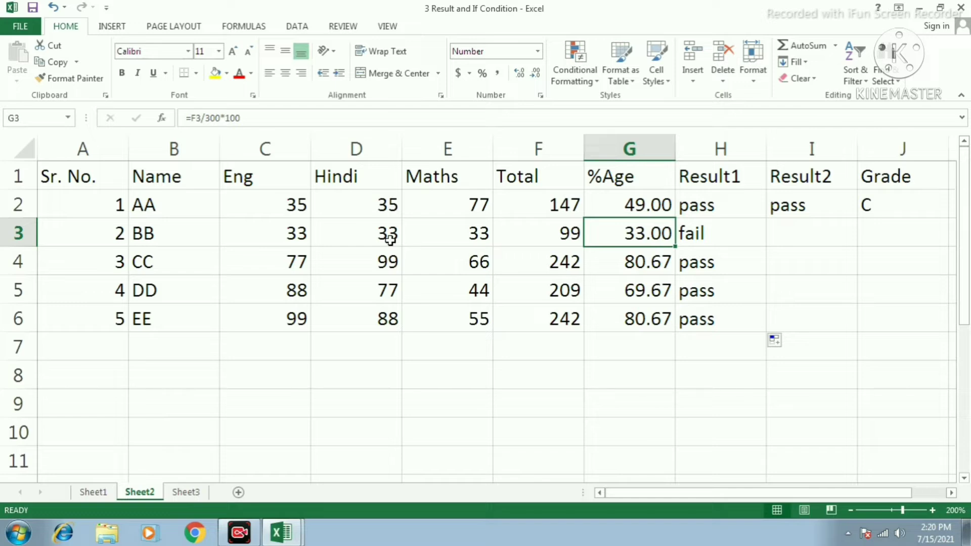
left_click(726, 234)
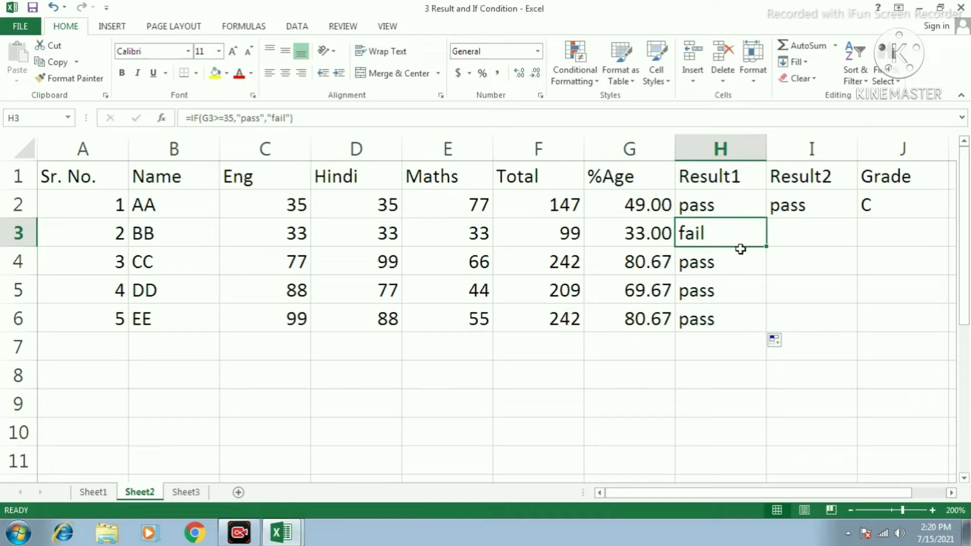
- Start the second student's Result2 formula in I3 with an AND test requiring C3>=35 and D3>=35
left_click(807, 236)
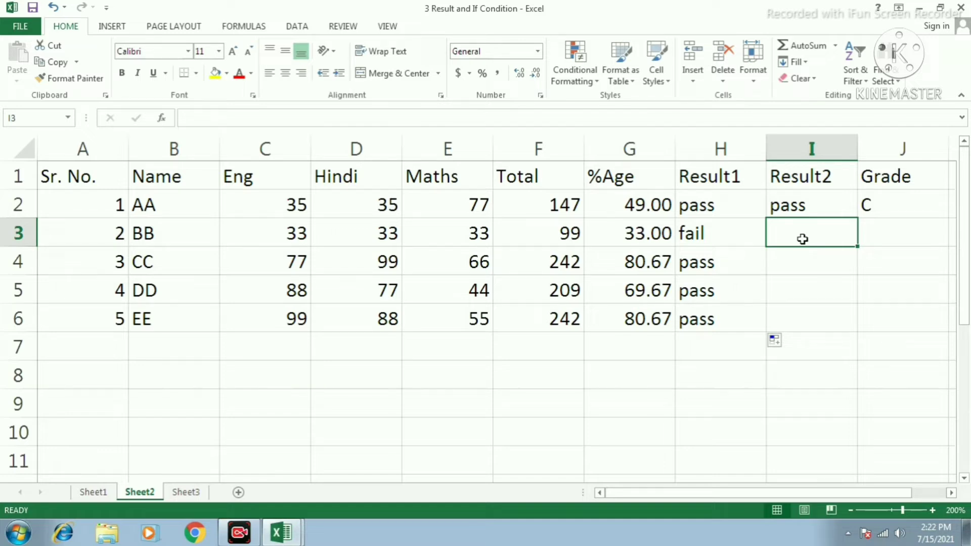
type("=")
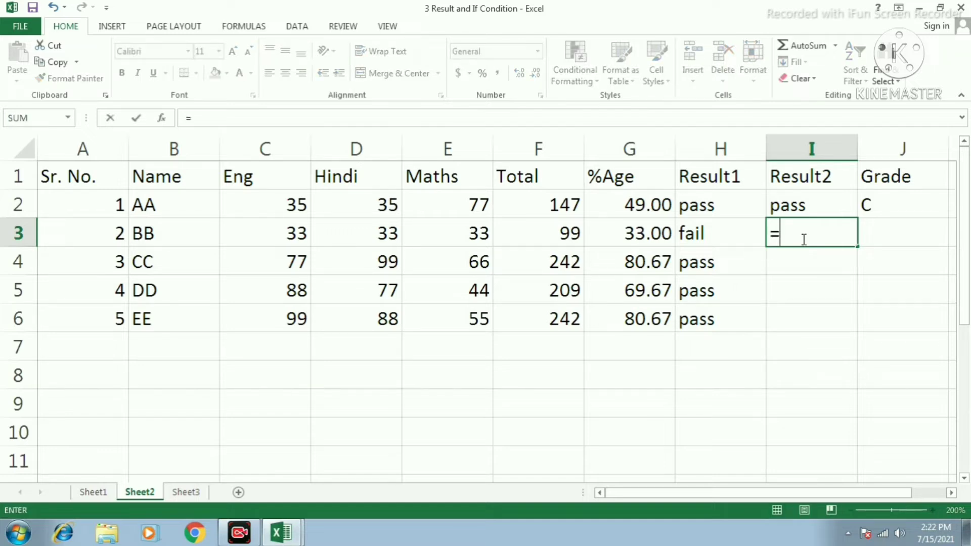
type("a")
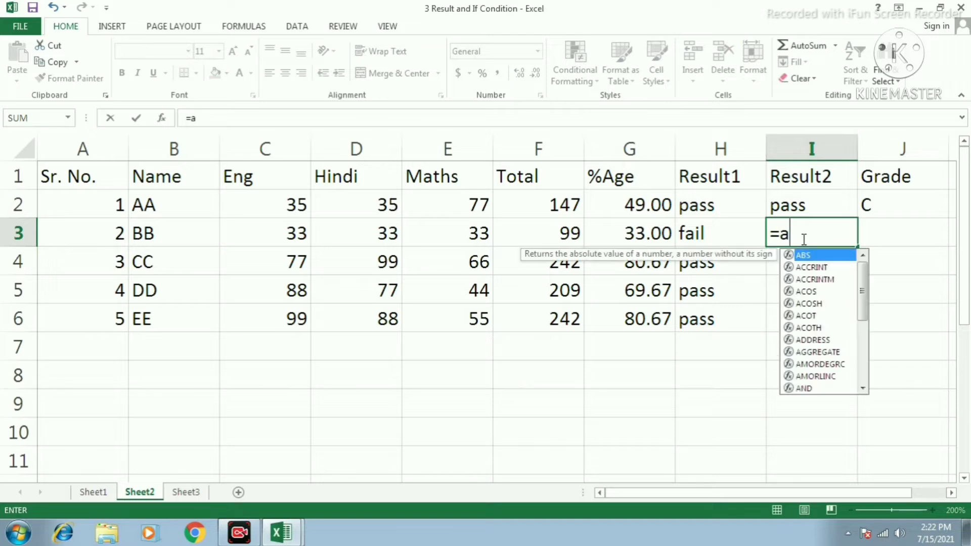
type("nd")
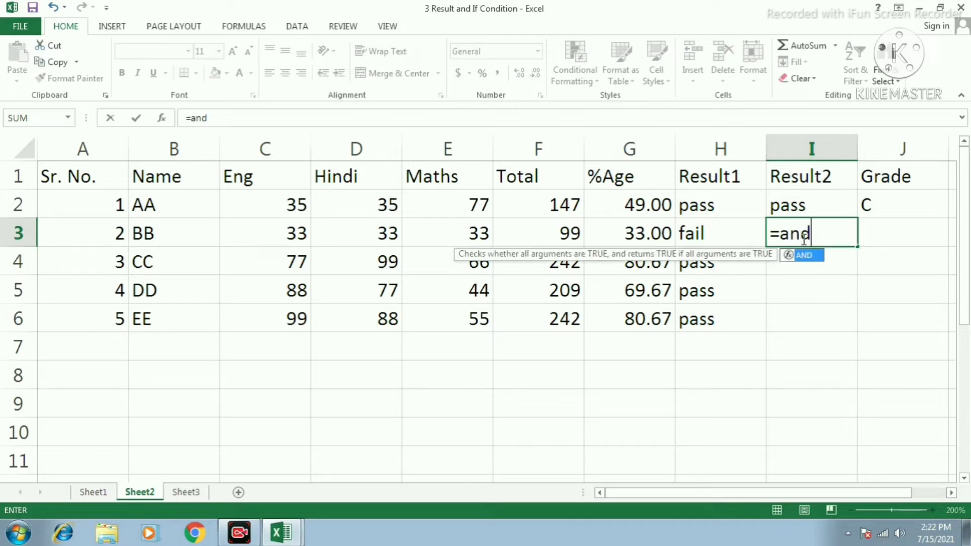
type("(")
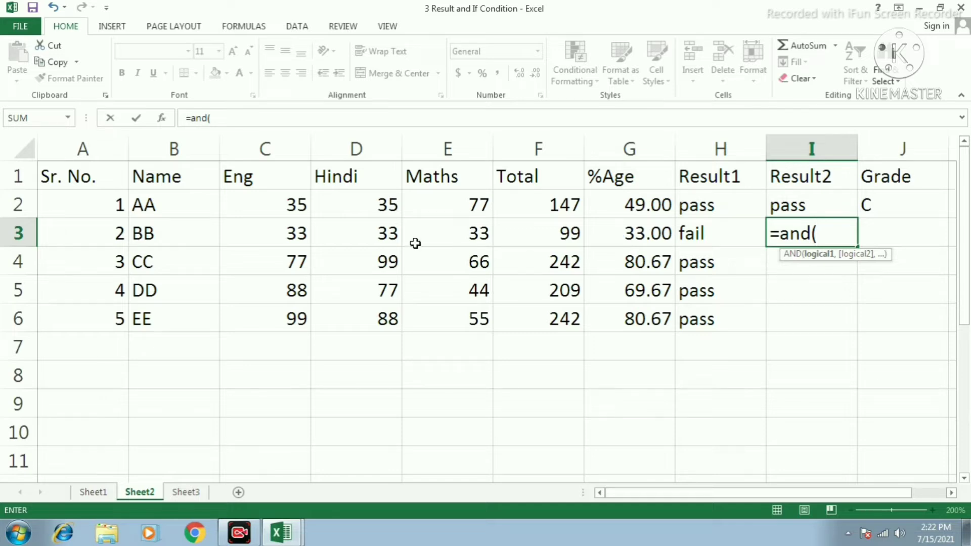
left_click(292, 232)
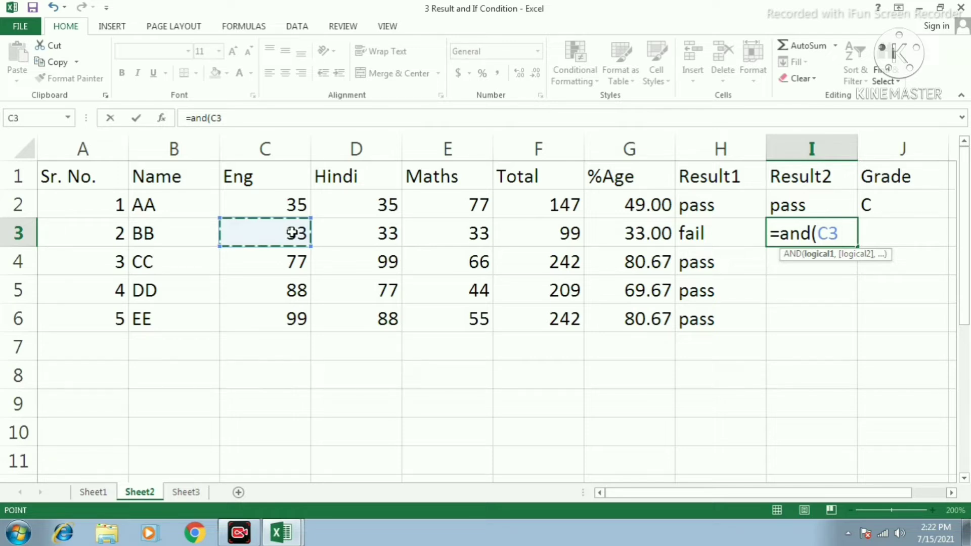
type(">")
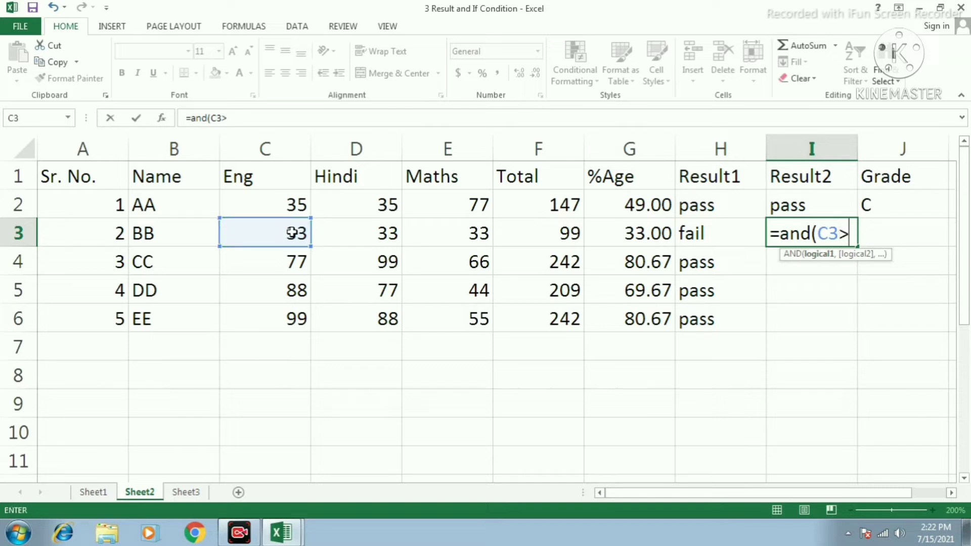
type("=35")
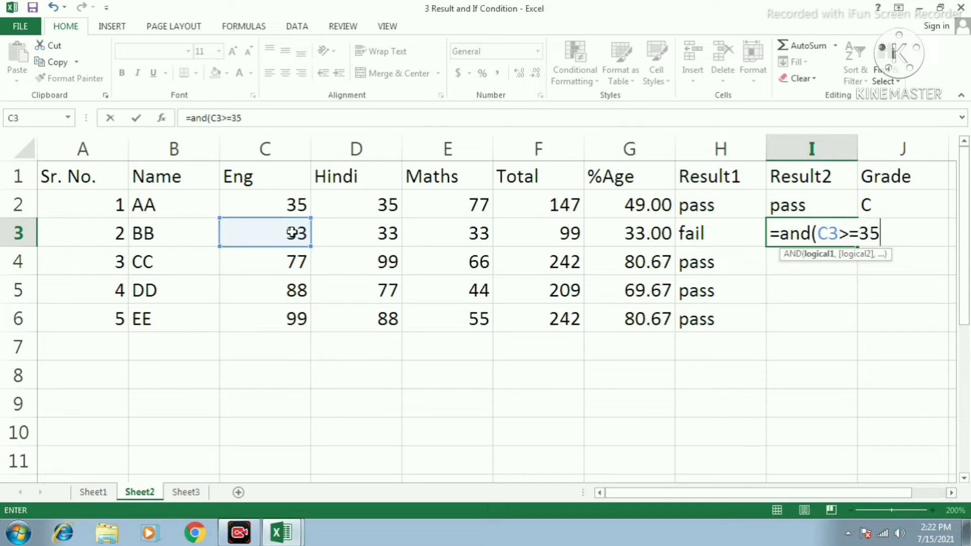
type(",")
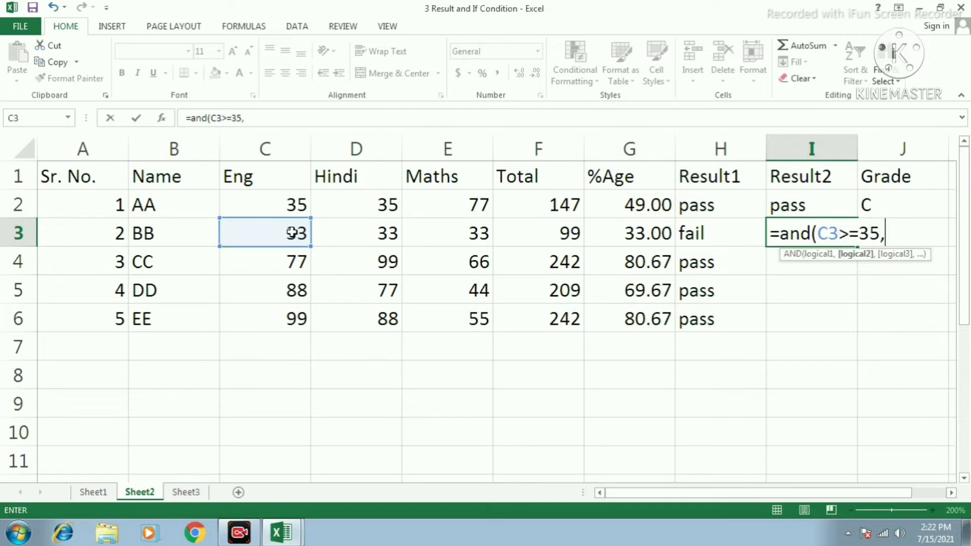
left_click(380, 234)
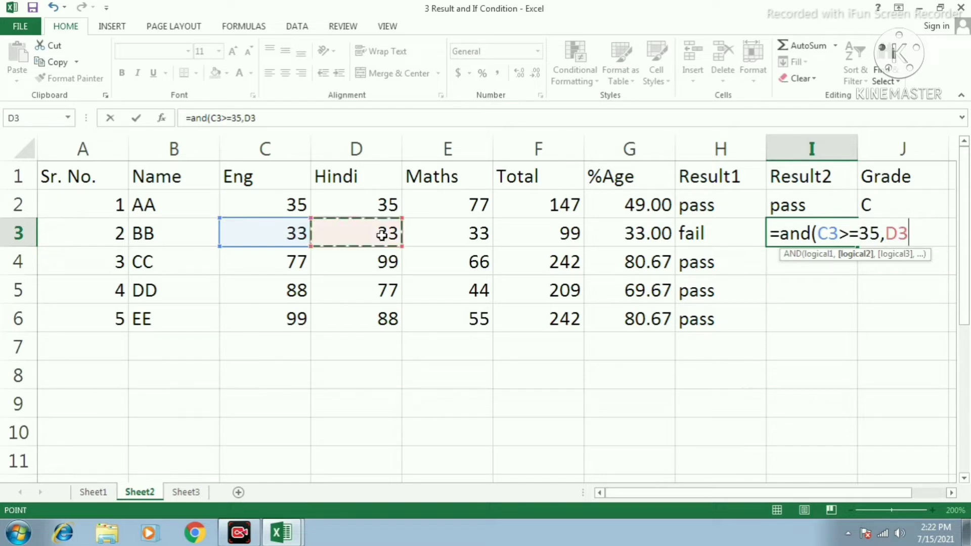
type(">=3")
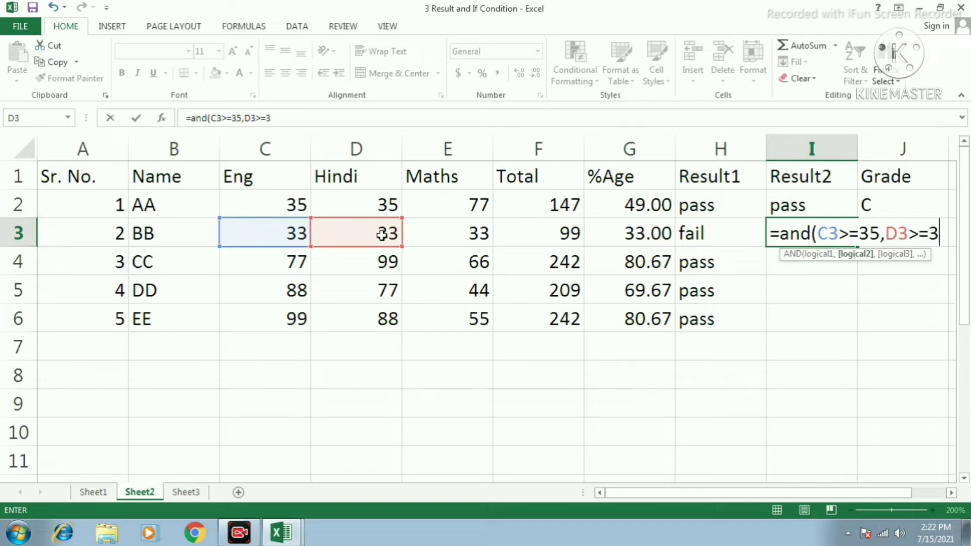
type("5,")
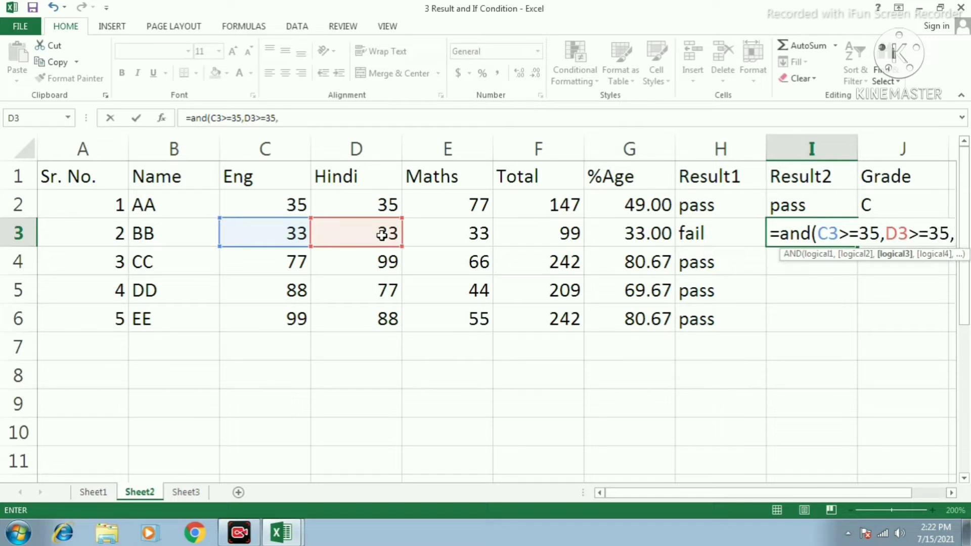
- Add the conditions E3>=35 and G3>=35 to the AND test in I3 and close its parenthesis
left_click(475, 234)
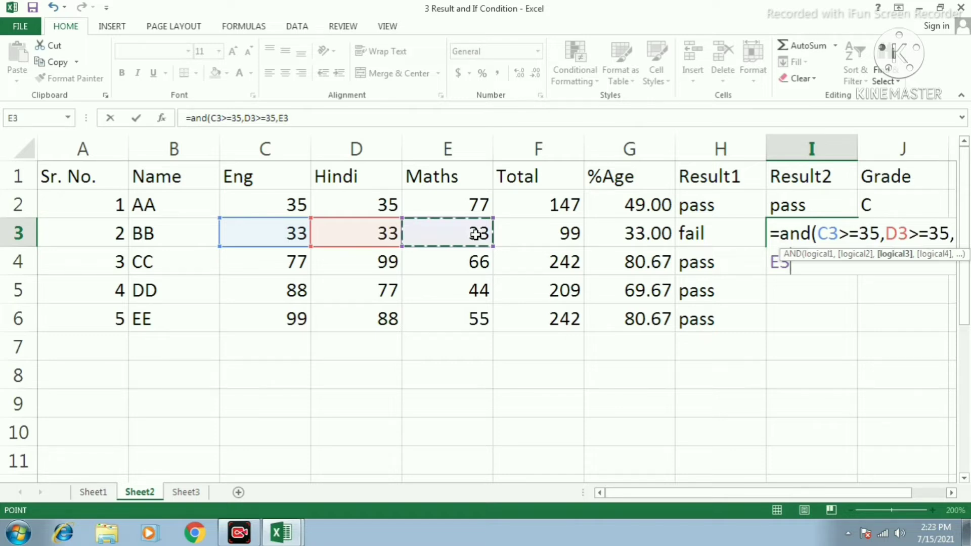
type(">=")
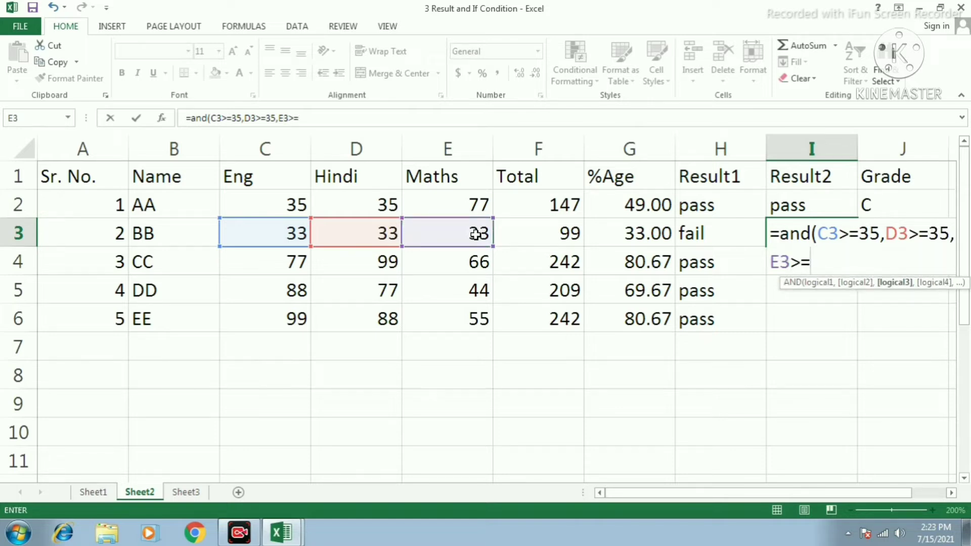
type("35")
type(",")
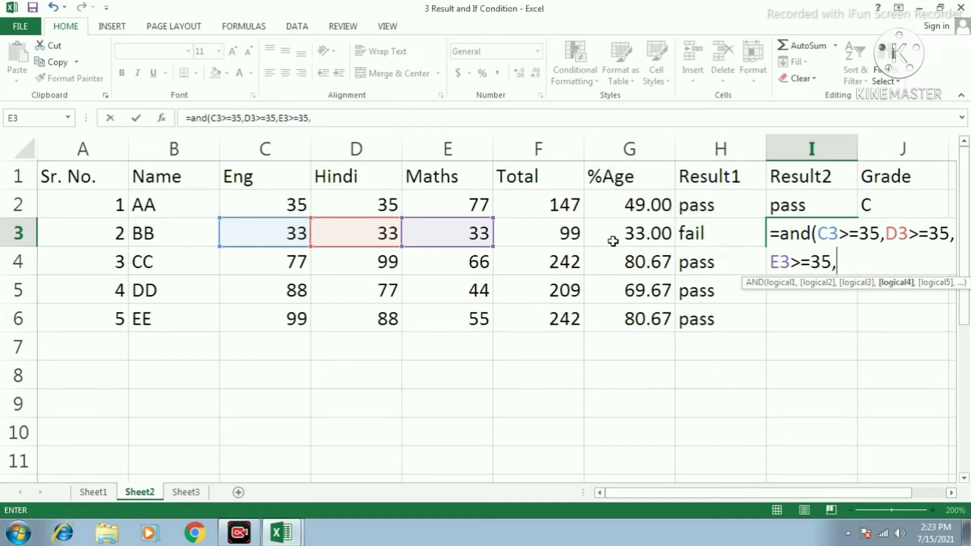
left_click(613, 240)
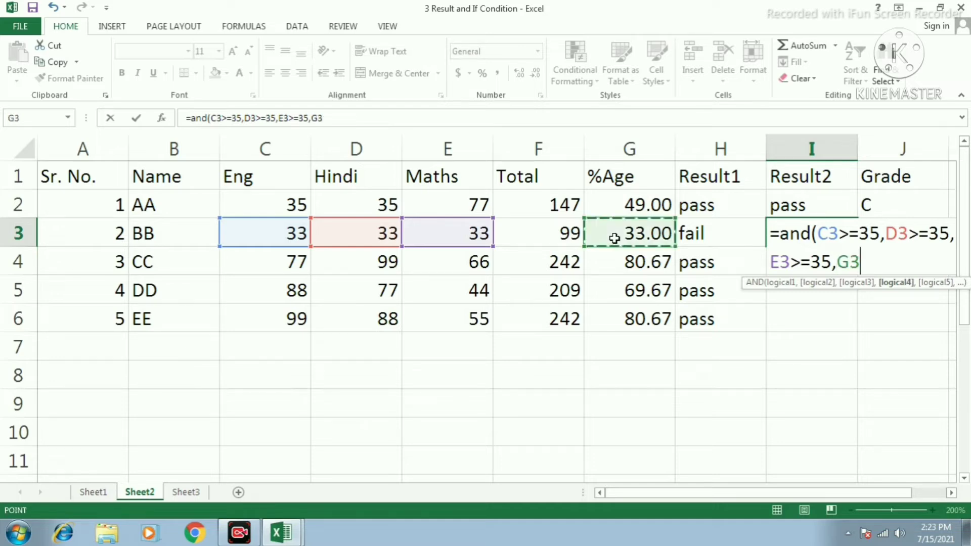
type(">")
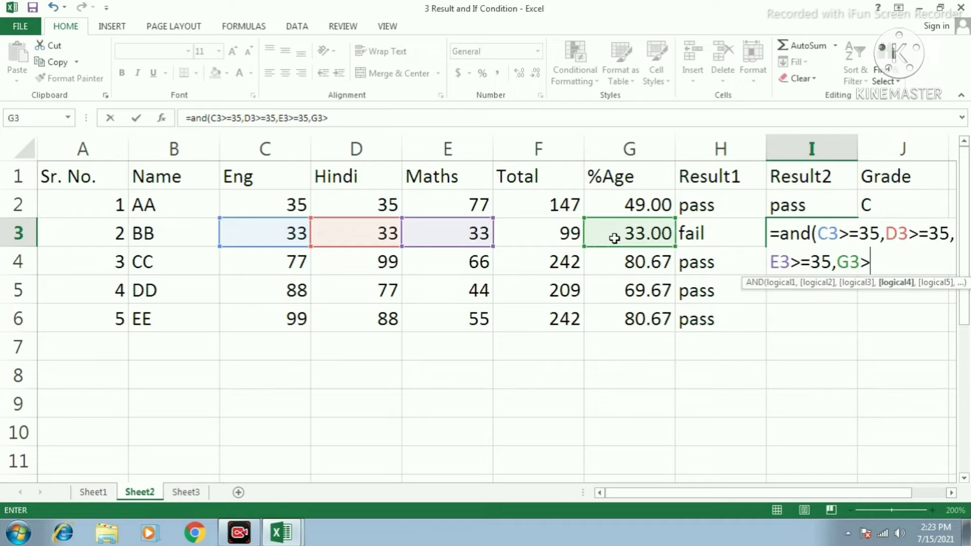
type("=35)")
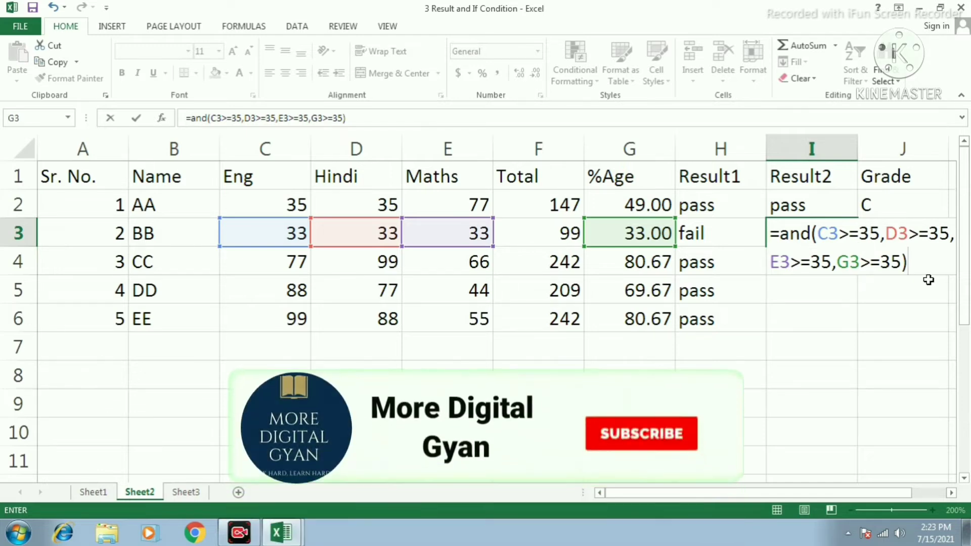
- Wrap the AND test in I3 in an IF function returning "pass" or "fail", enter it and check the formula
left_click(781, 234)
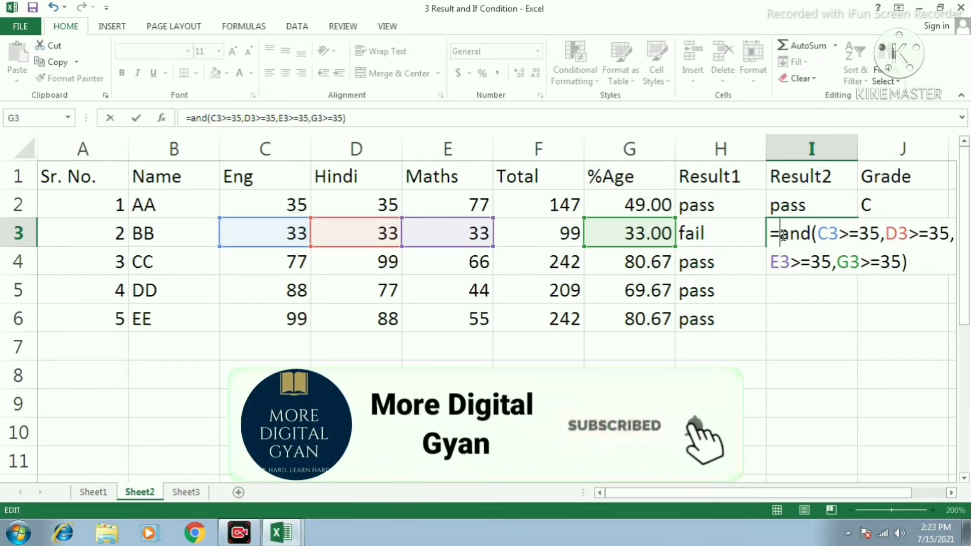
type("if")
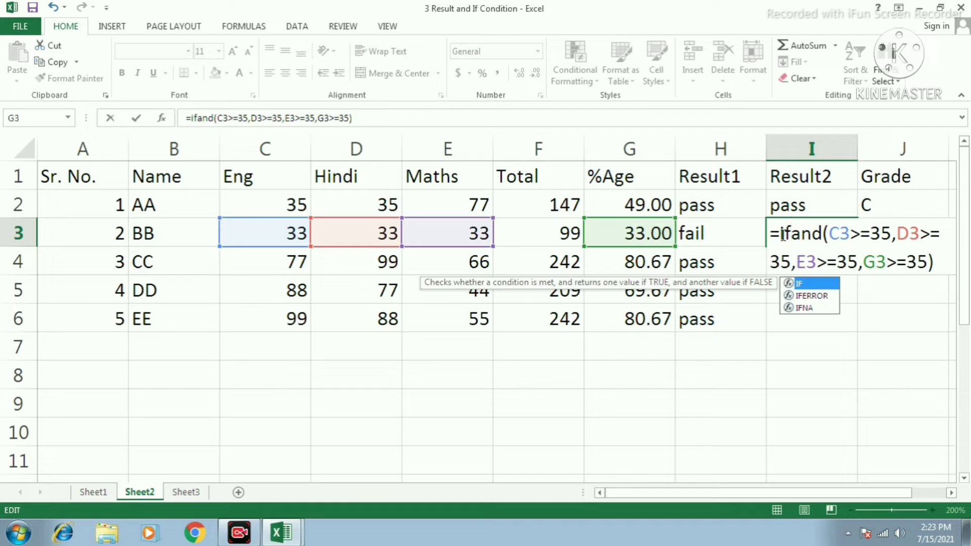
type("(")
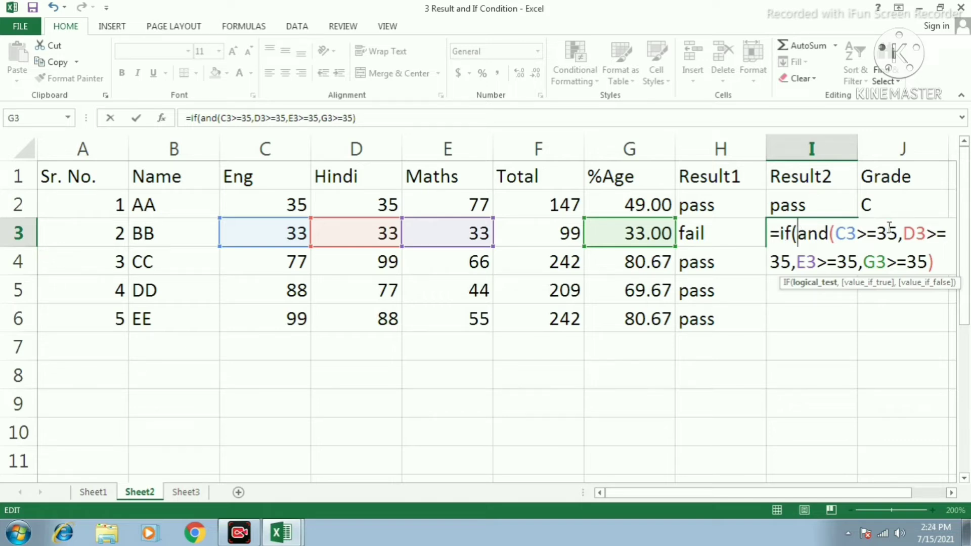
left_click(936, 261)
type(",\"")
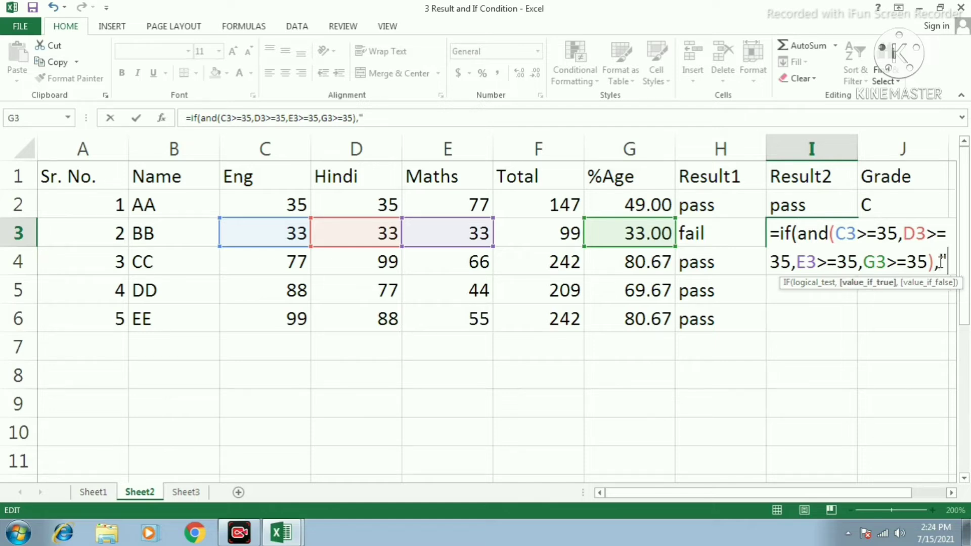
type("pass")
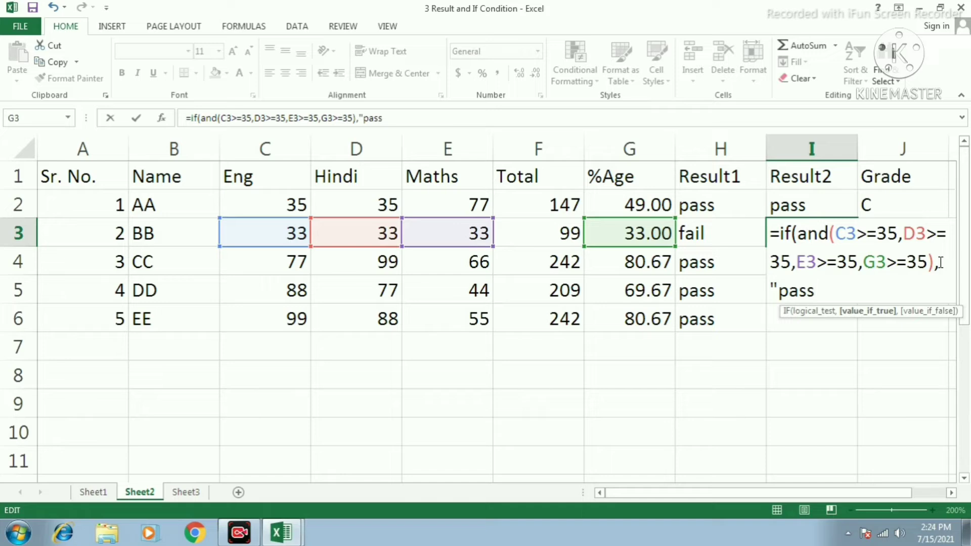
type("\",\"fa")
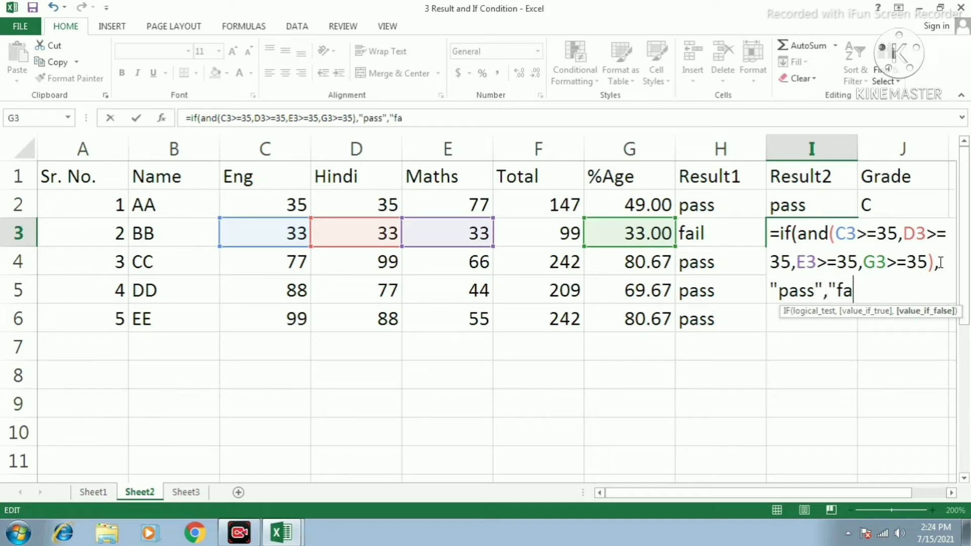
type("il\"")
type(")")
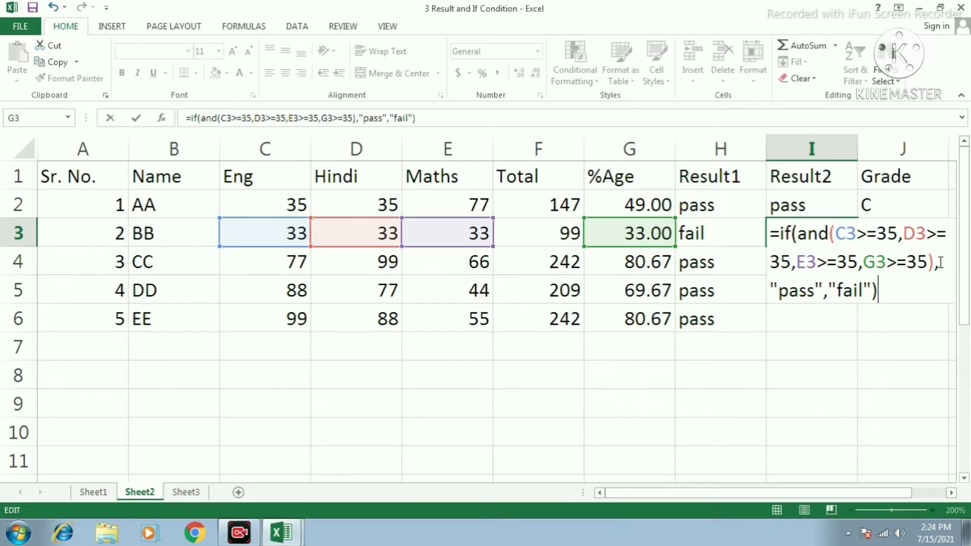
key("Return")
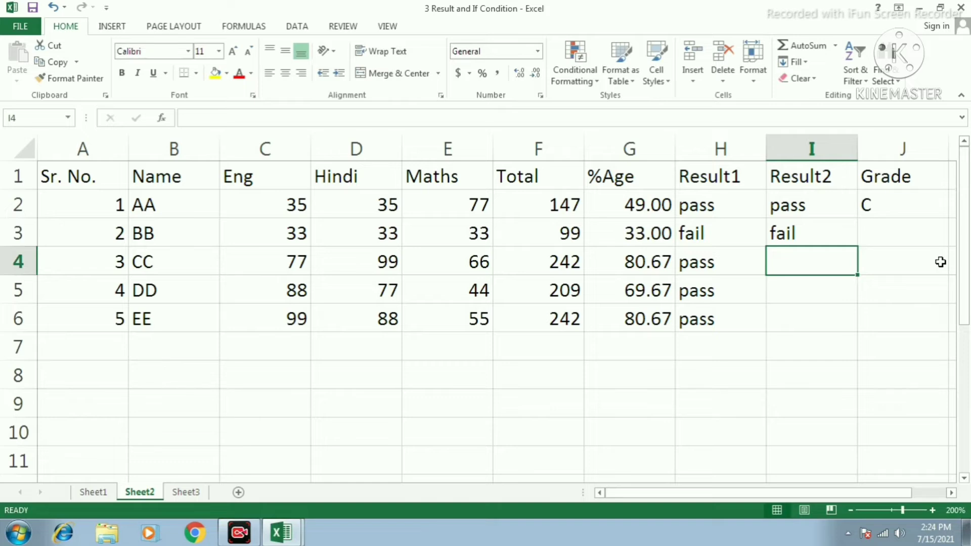
left_click(802, 227)
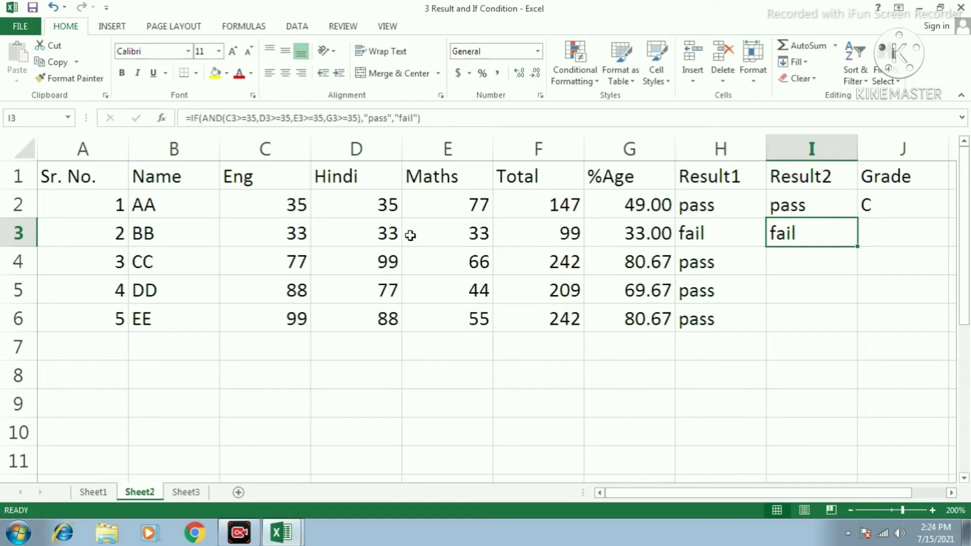
- Change the second student's marks to Eng 35, Hindi 65 and Maths 63 in C3:E3 to test Result2
left_click(292, 234)
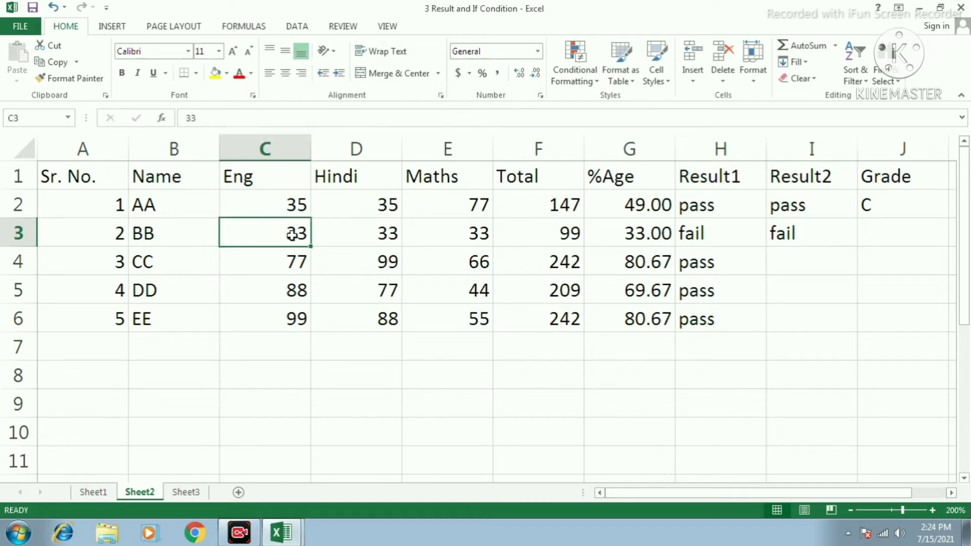
key("F2")
key("BackSpace")
type("5")
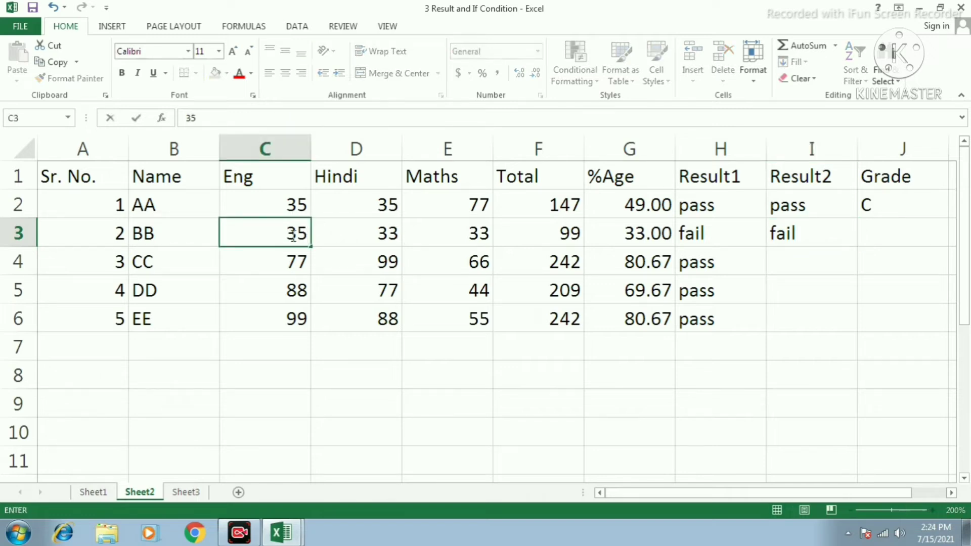
key("Return")
key("Right")
type("65")
key("Right")
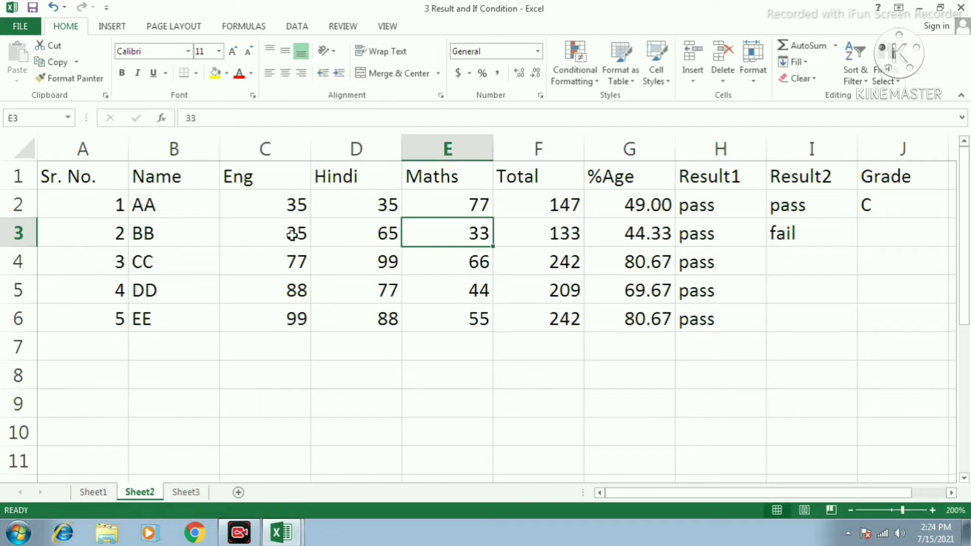
type("63")
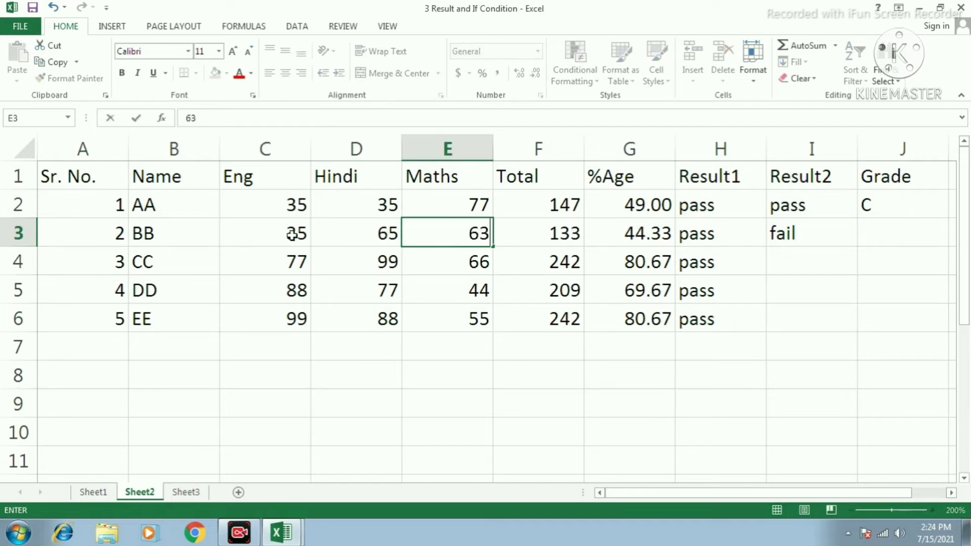
key("Return")
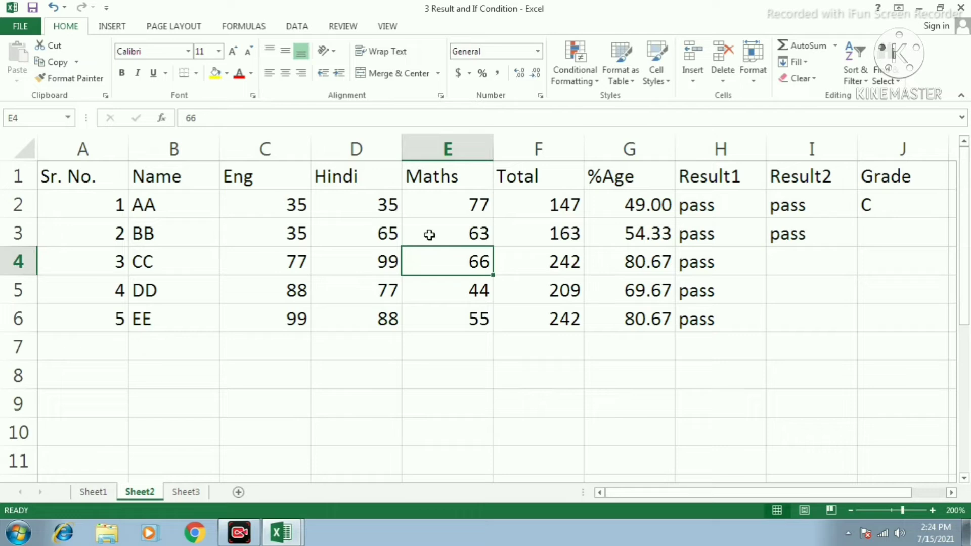
- Change the second student's Eng mark in C3 to 34 and compare the formulas in Result1 and Result2
left_click(784, 234)
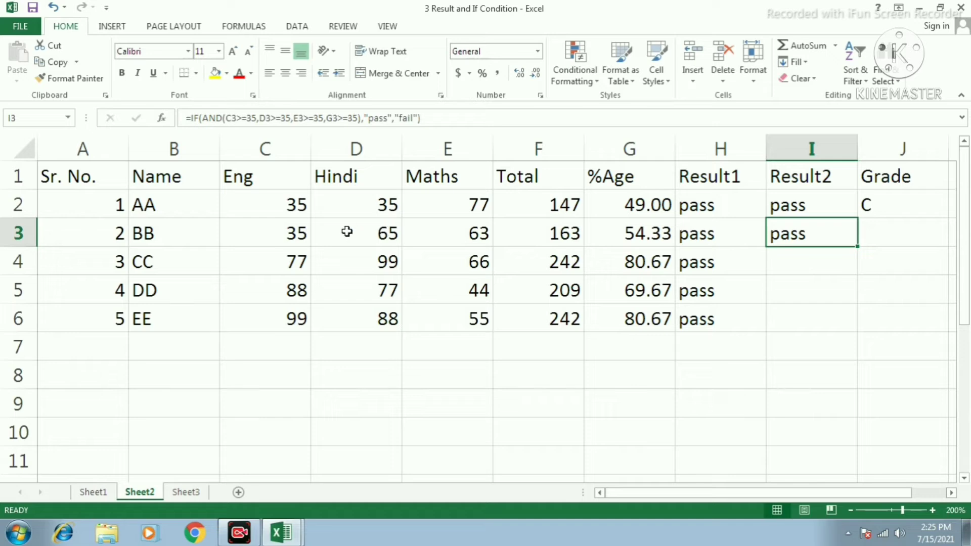
left_click(303, 233)
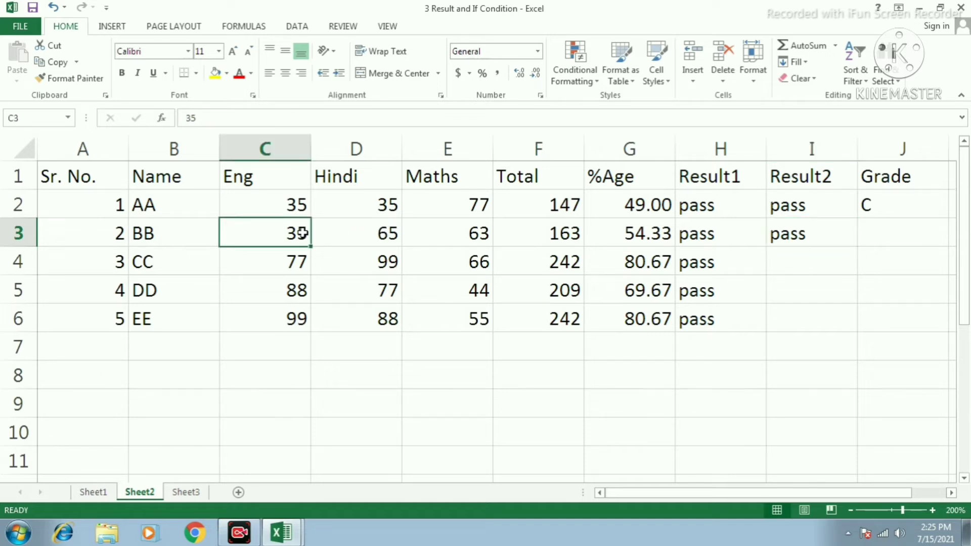
type("34")
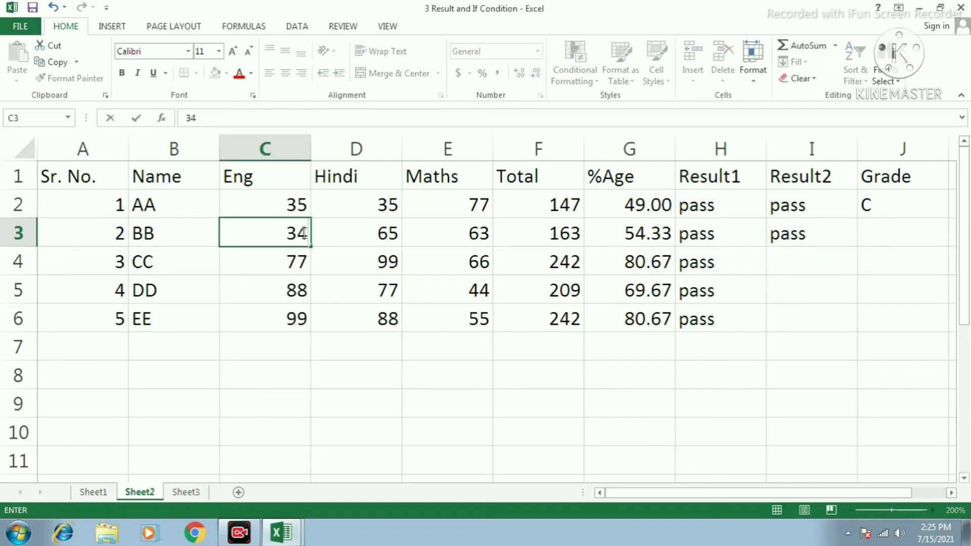
key("Return")
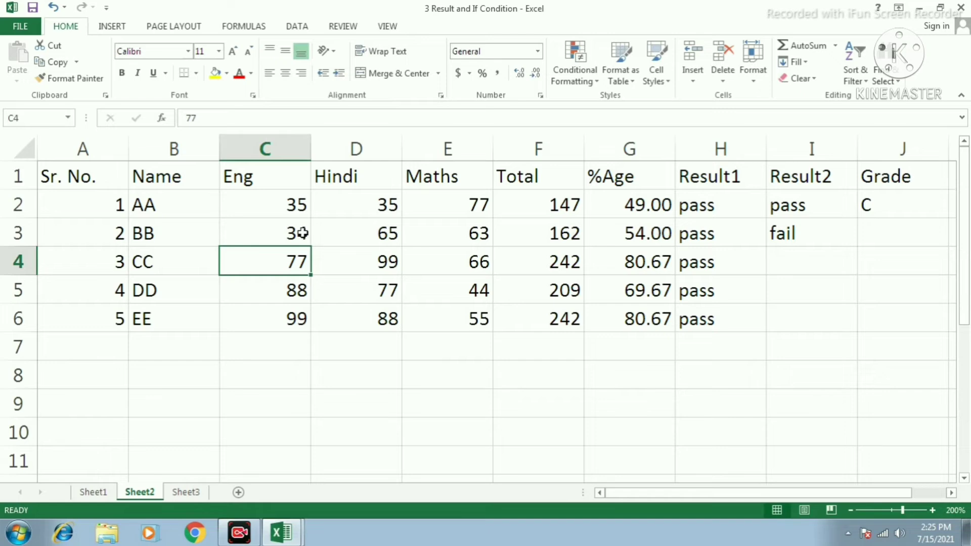
left_click(803, 233)
left_click(638, 232)
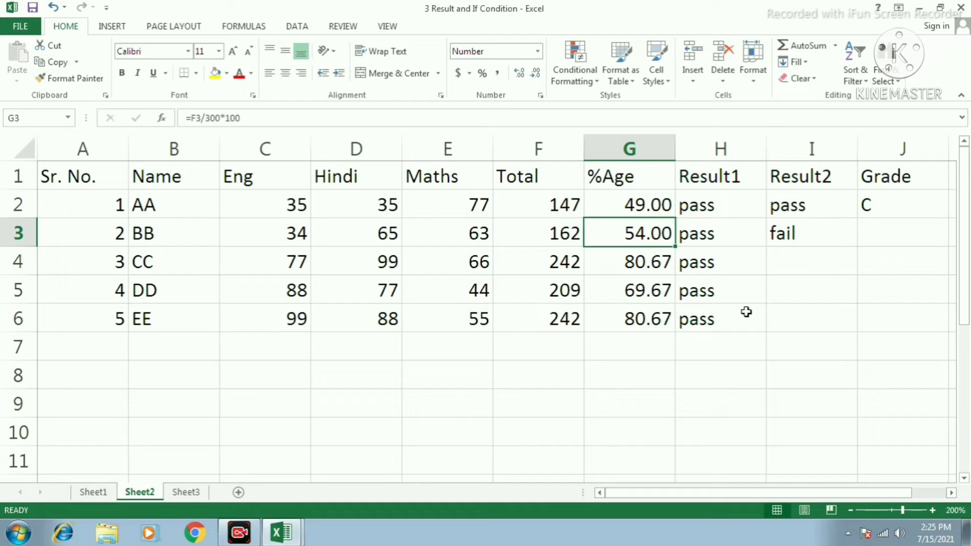
left_click(801, 234)
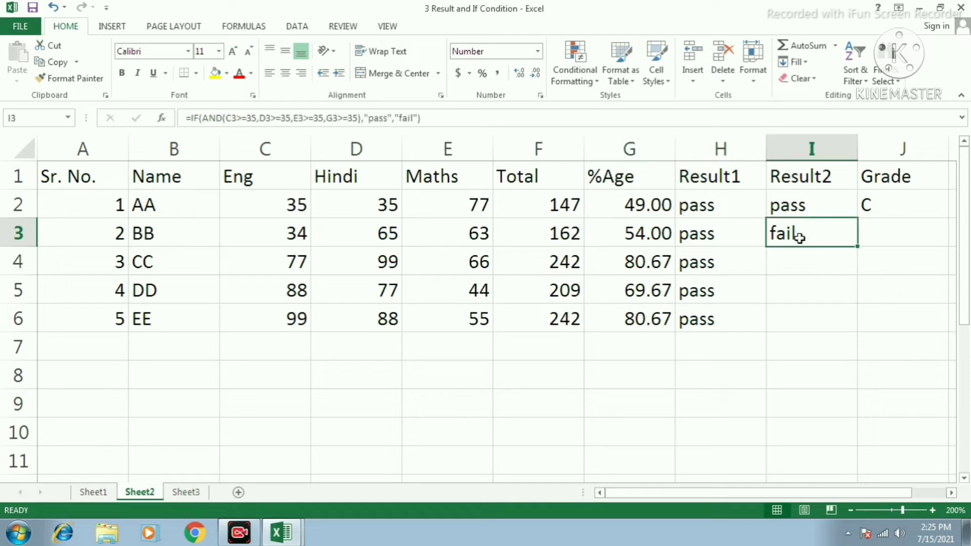
left_click(705, 230)
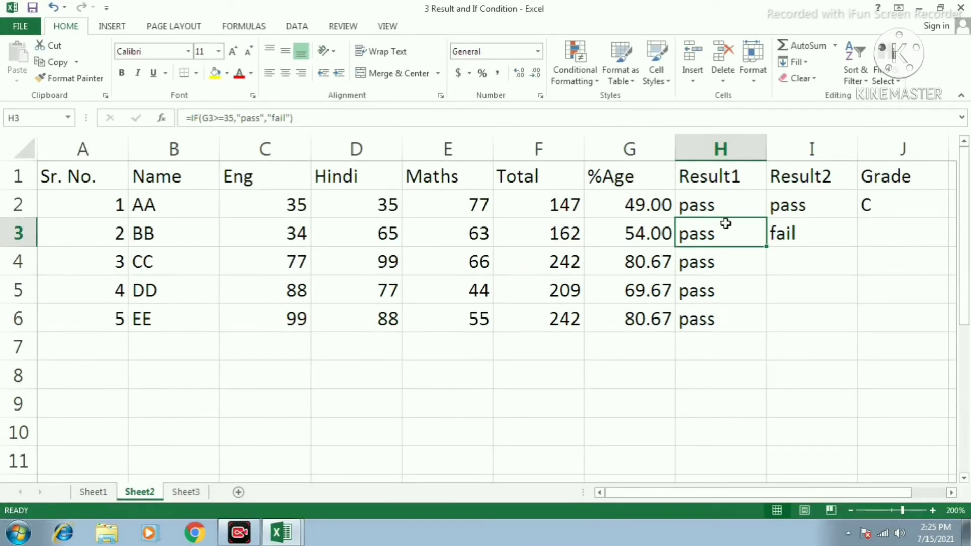
- Fill the Result2 formula from I3 down to I6 and check the first student's formula in I2
left_click(778, 230)
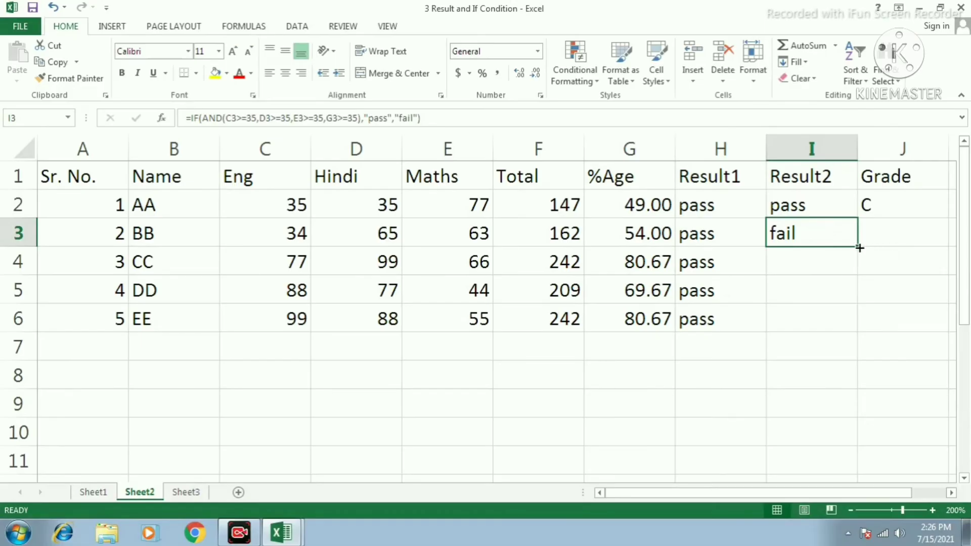
left_click_drag(860, 247, 866, 329)
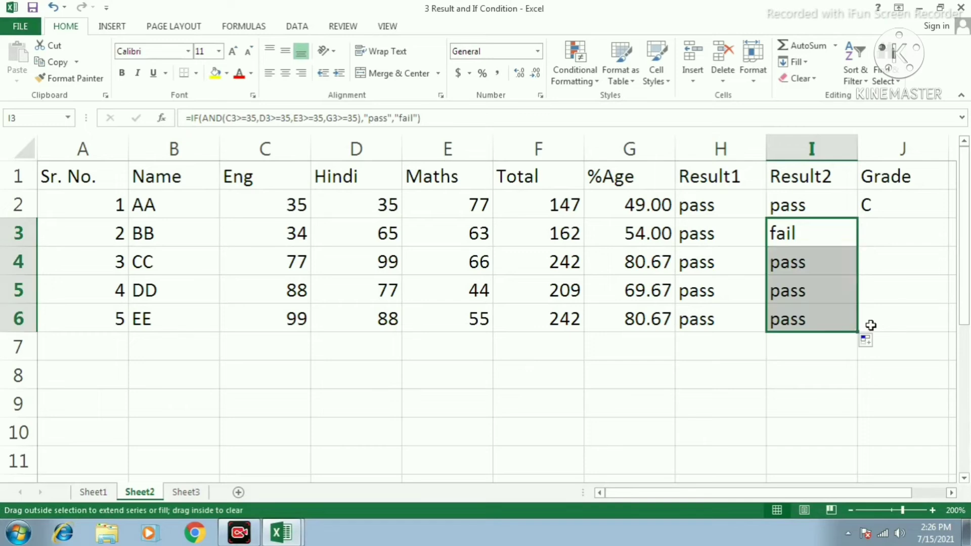
left_click(831, 202)
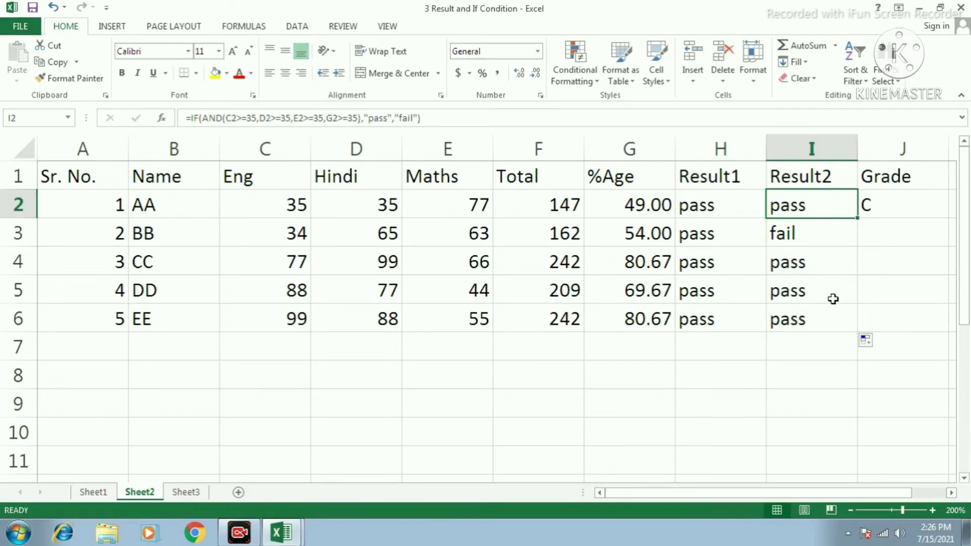
- Review the Grade formula in J2, and start the one in J3 with an IF returning "A" when G3>=80
left_click(896, 204)
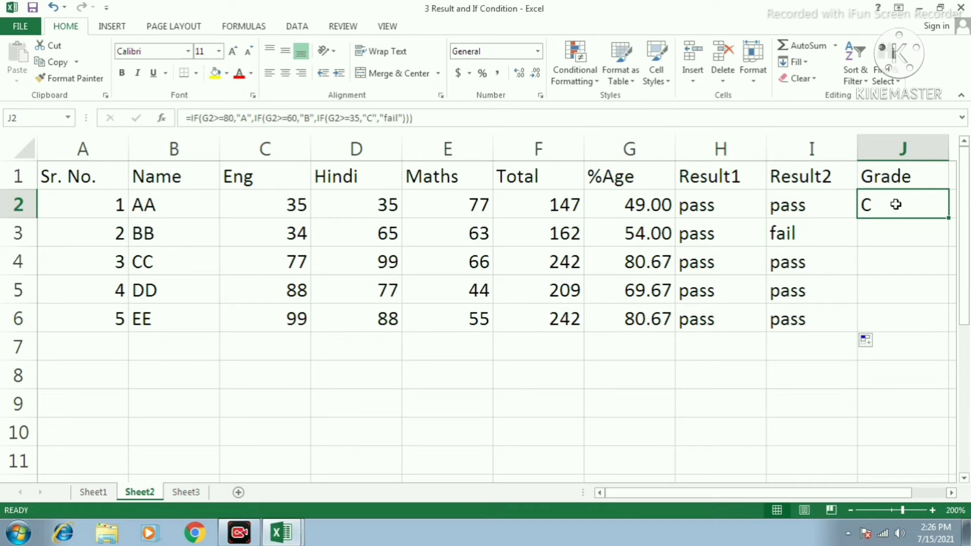
left_click(655, 205)
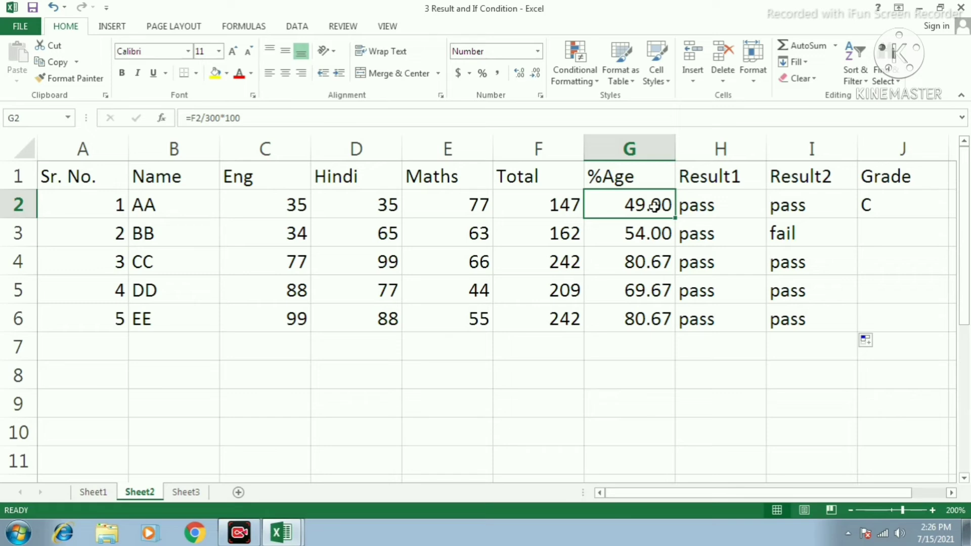
left_click(895, 207)
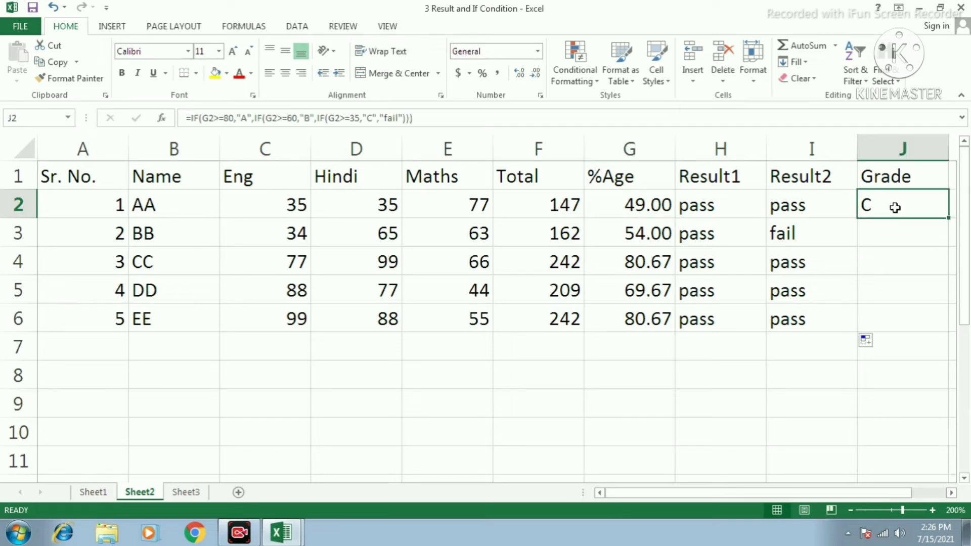
left_click(903, 236)
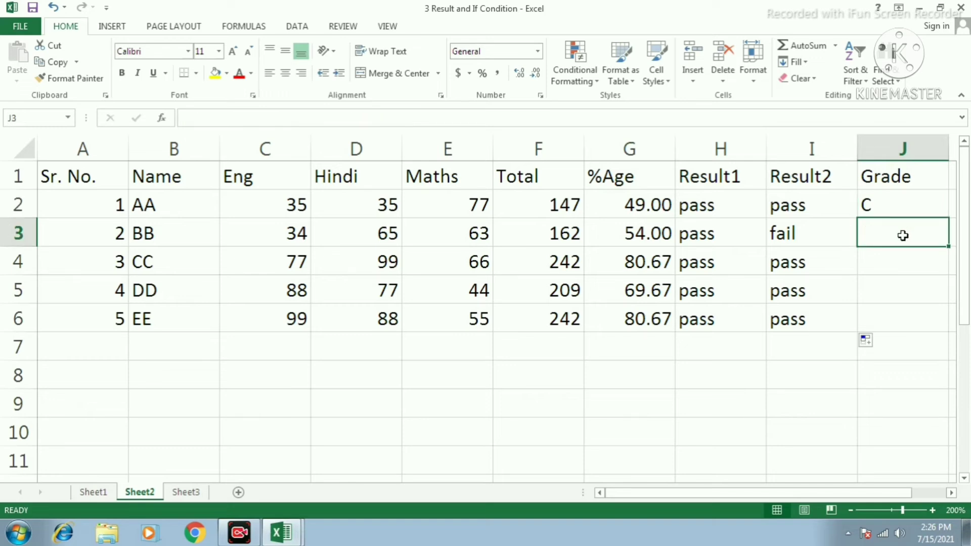
type("=")
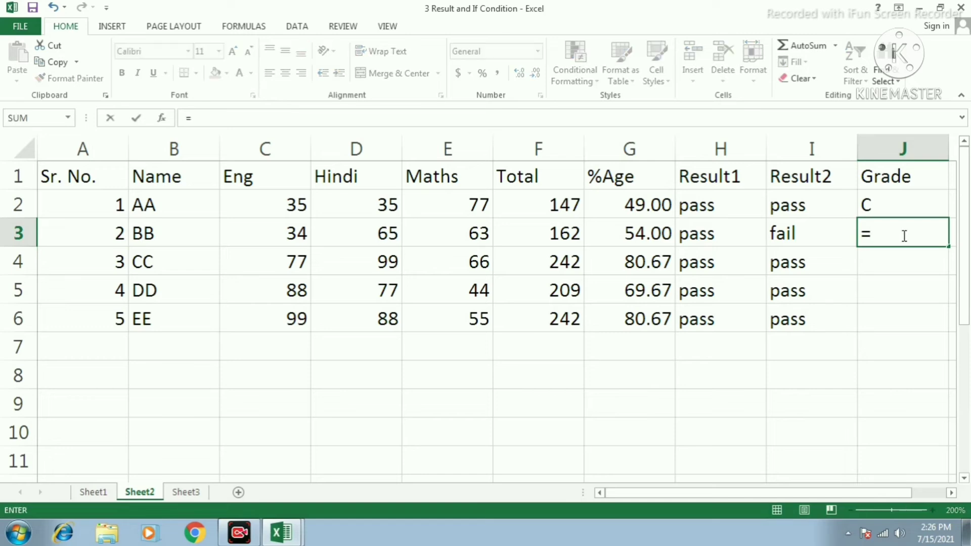
type("if(")
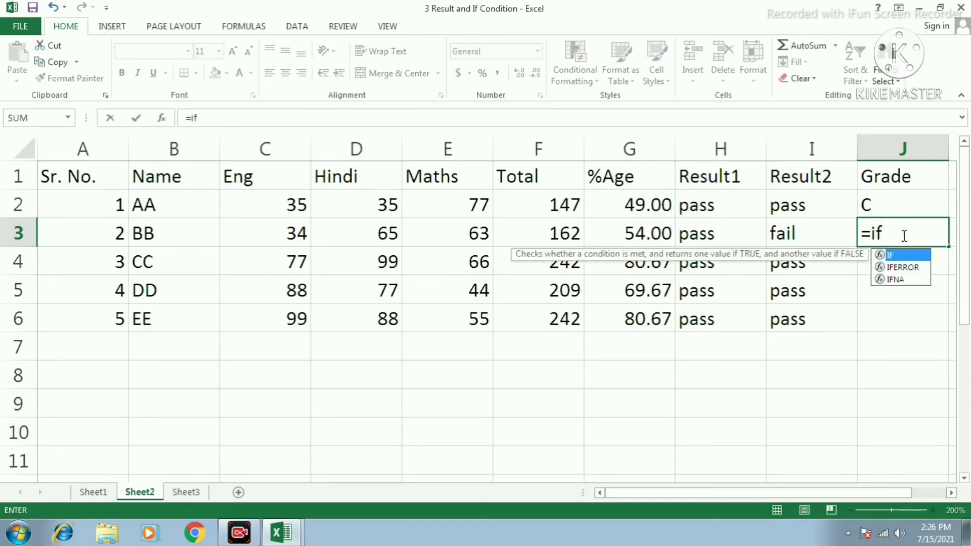
left_click(651, 233)
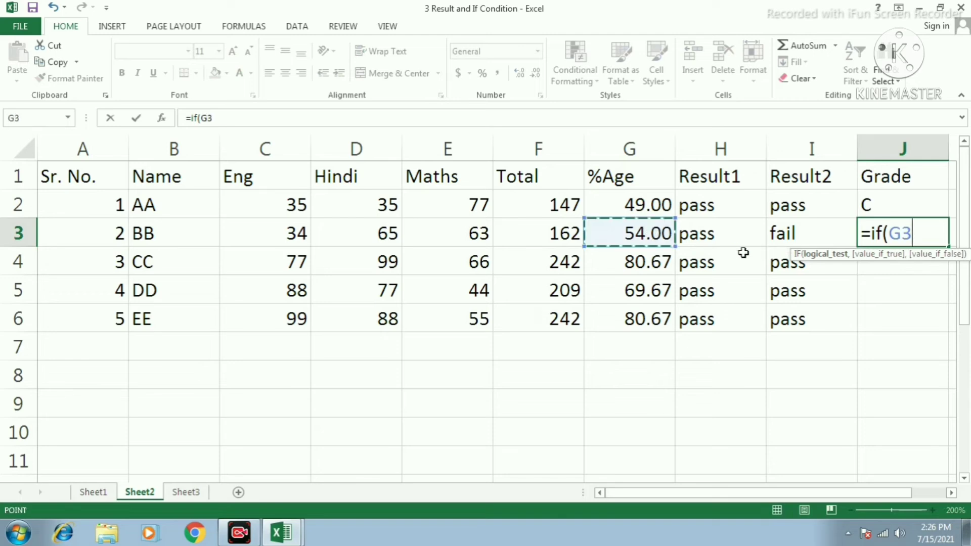
type(">=")
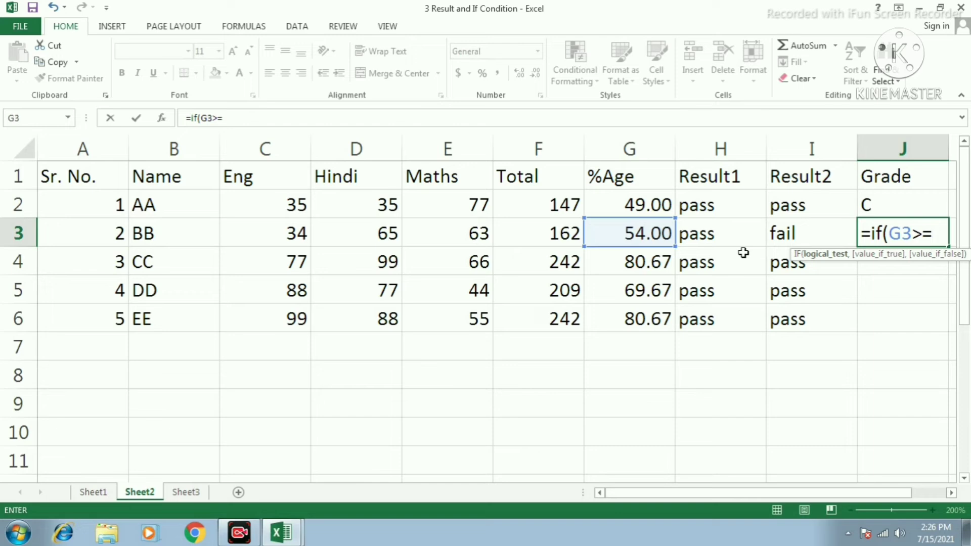
type("80,\"A")
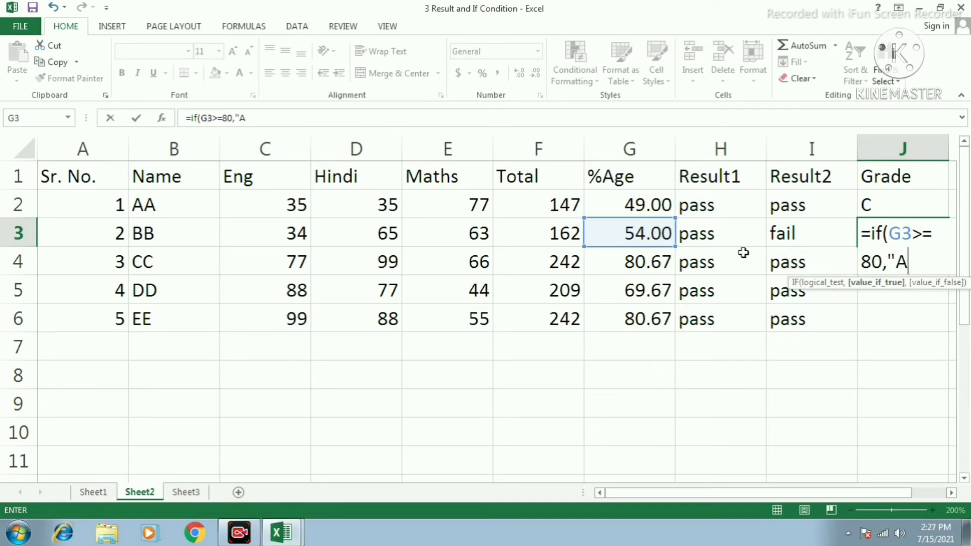
type("\",")
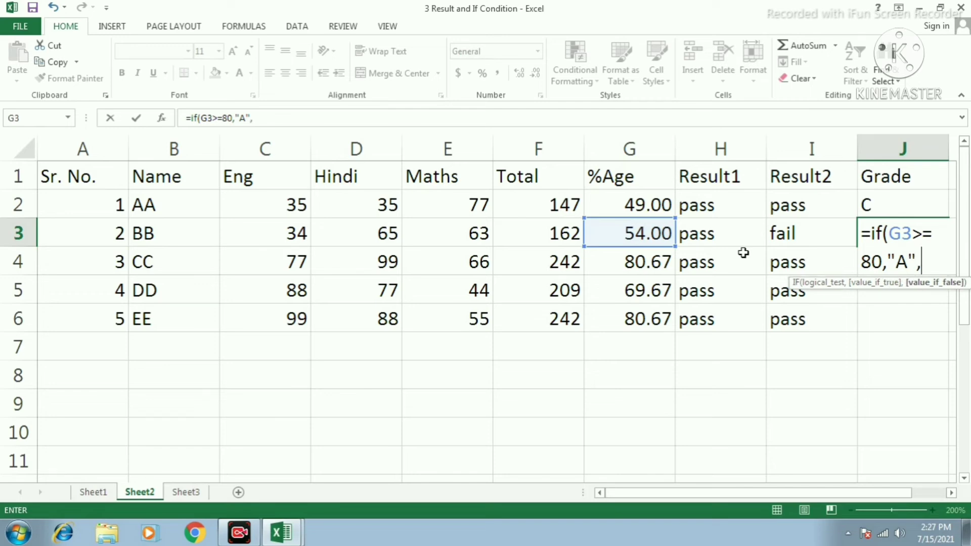
- Nest a second IF in the J3 Grade formula that returns "B" when G3>=60
type("if")
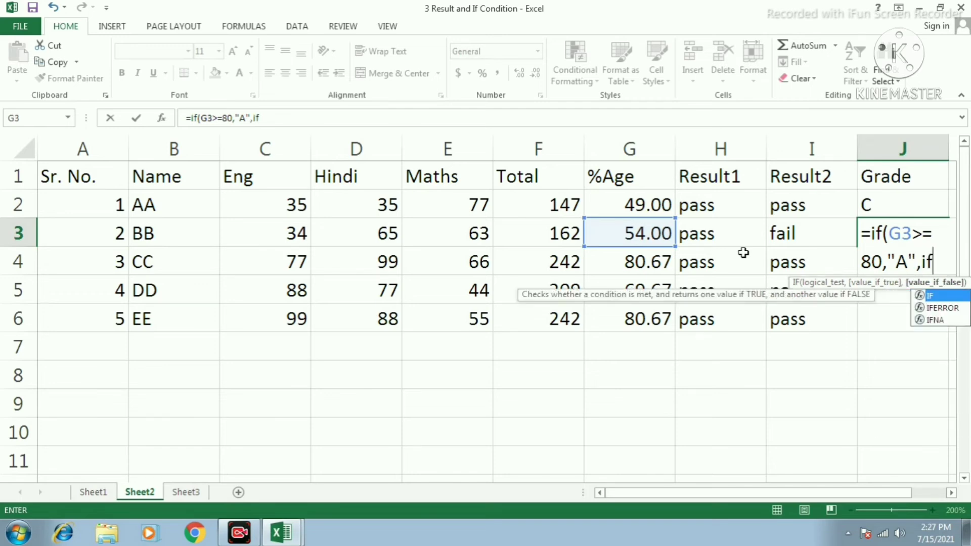
type("(")
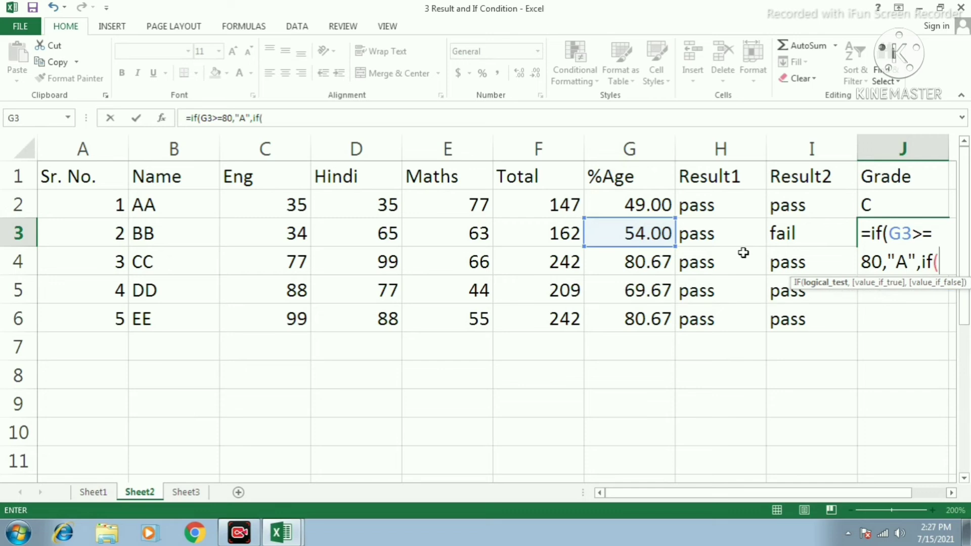
left_click(629, 227)
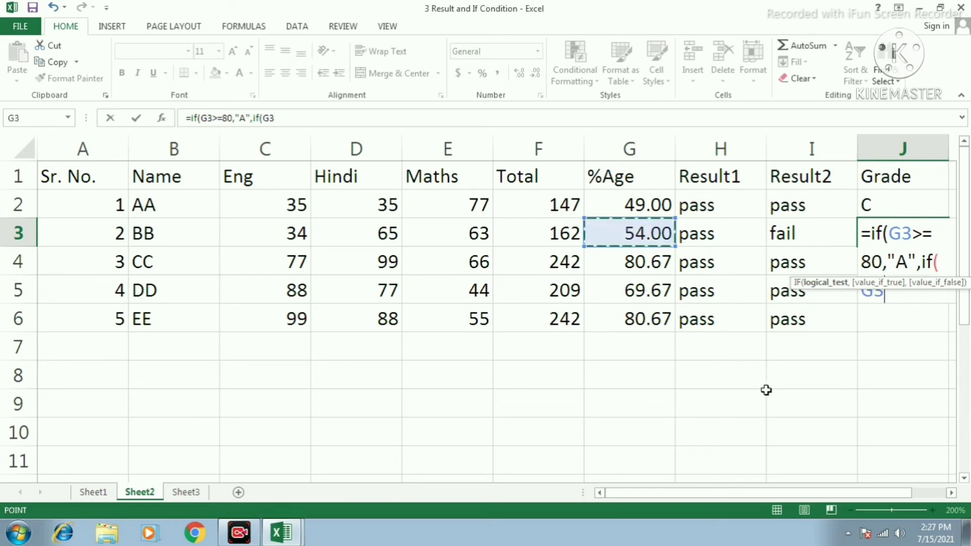
type(">=")
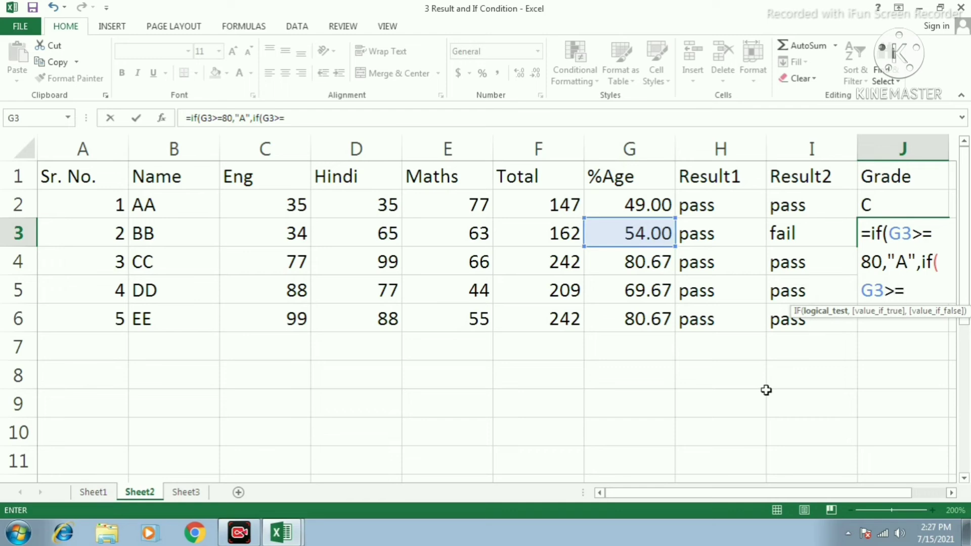
type("60")
type(",\"")
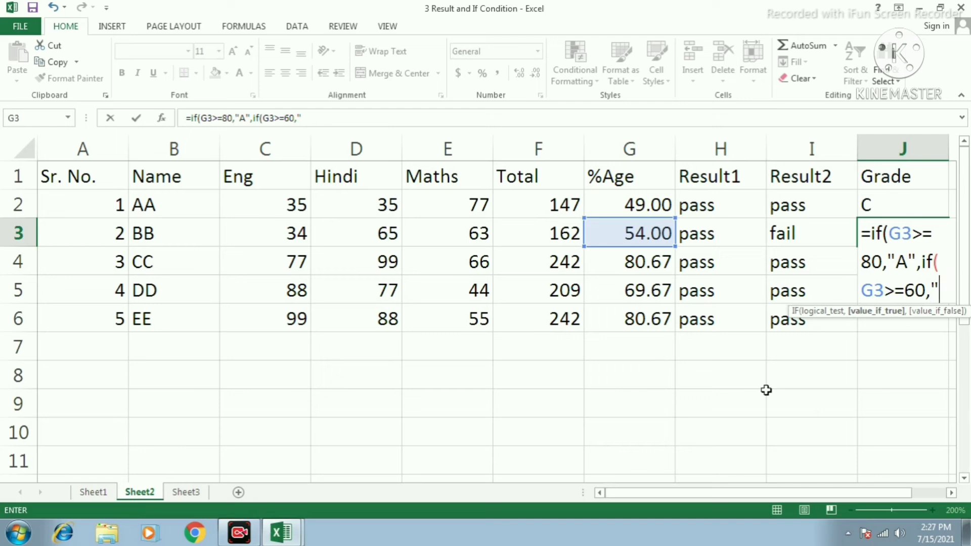
type("B\"")
type(",")
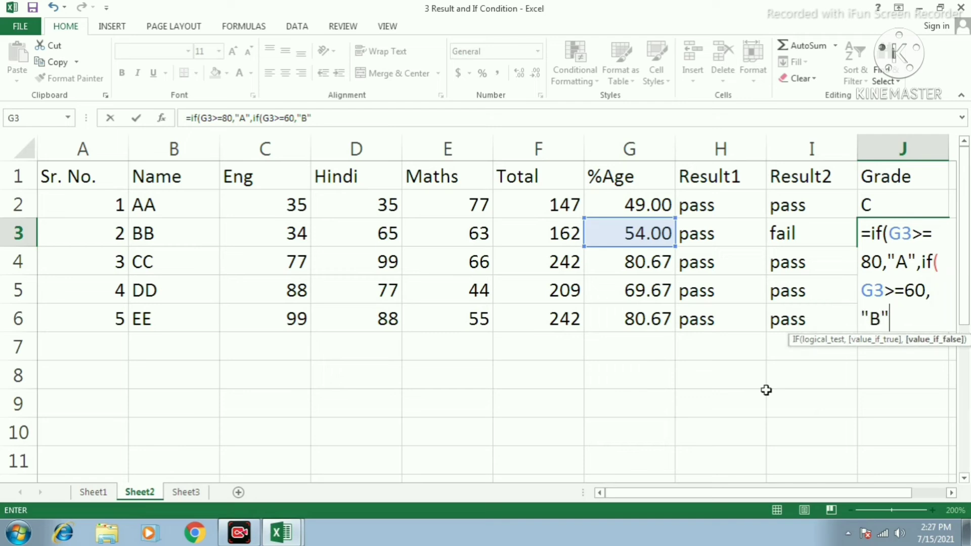
- Nest a third IF in the J3 Grade formula that returns "C" when G3>=35
type("if")
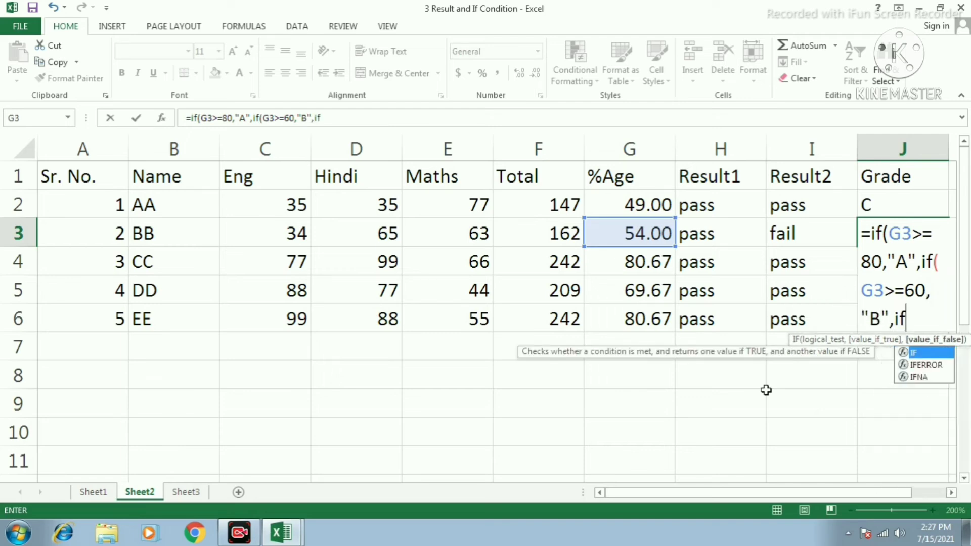
type("(")
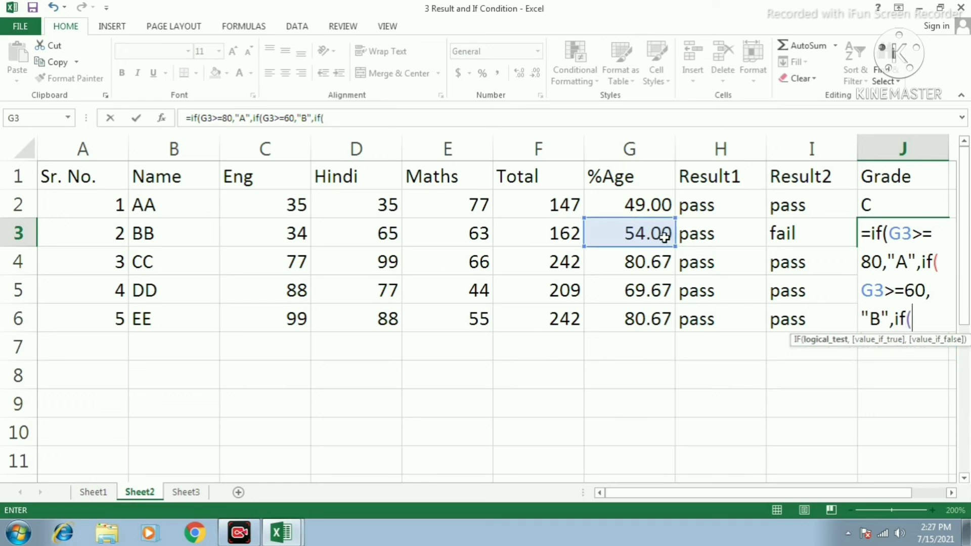
left_click(628, 237)
type(">=")
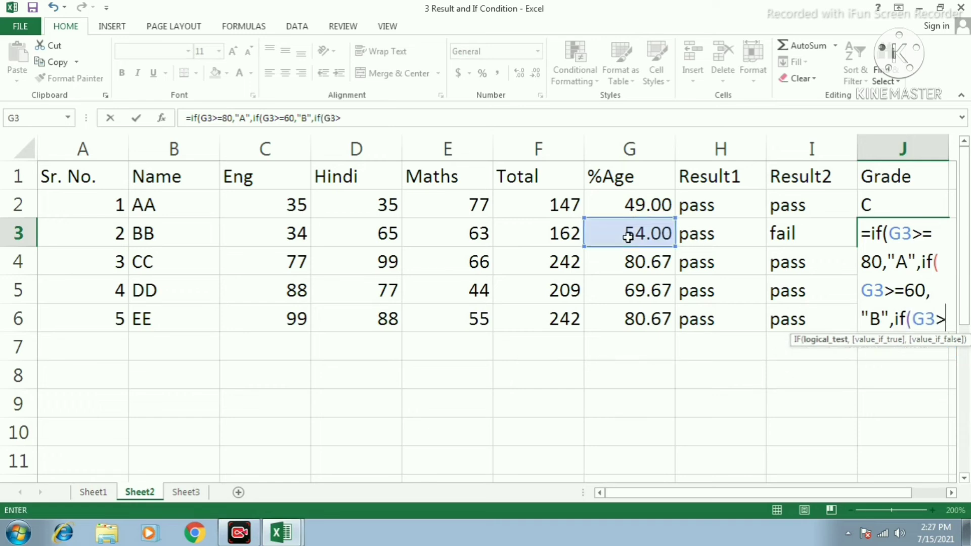
type("35")
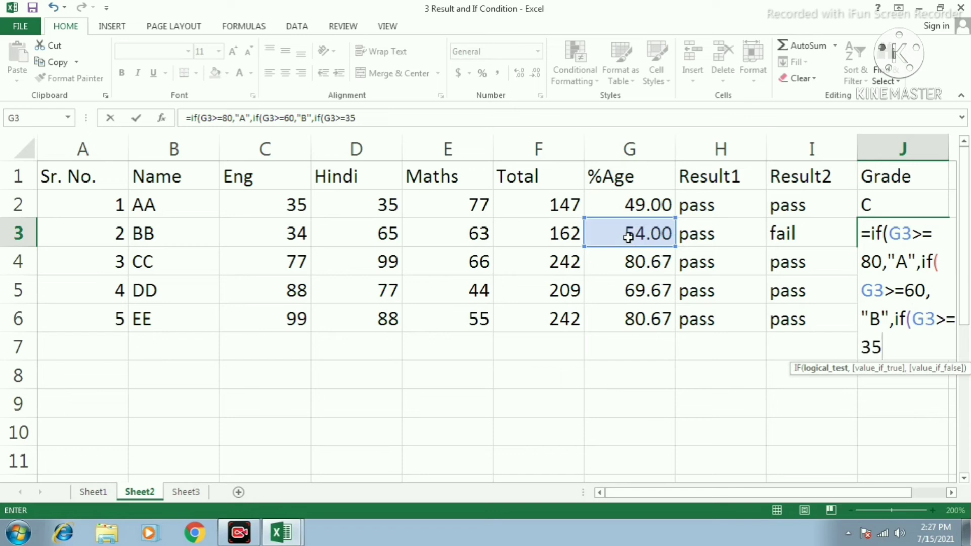
type(",")
type("\"C")
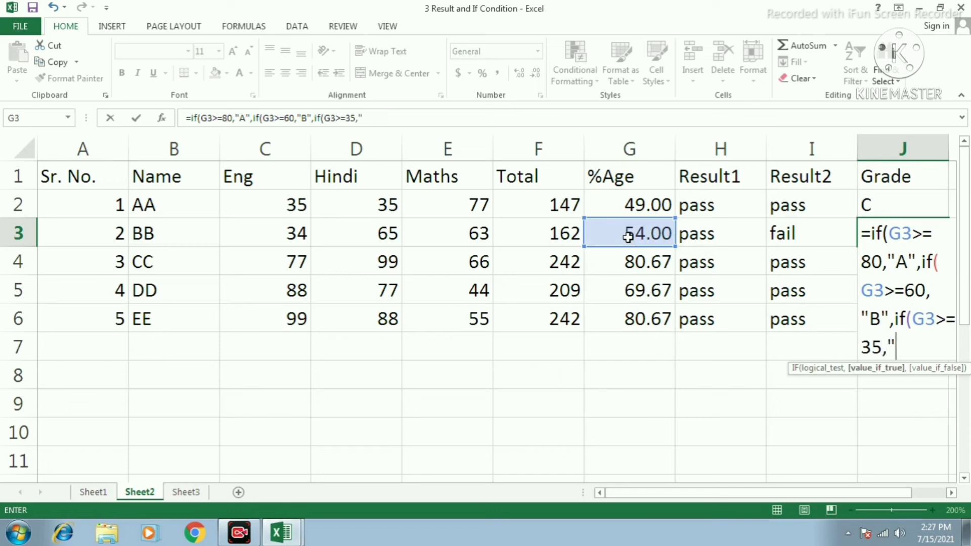
type("\"")
- Add "fail" as the final false value in J3, close all three IF parentheses and enter the formula
type(",\"")
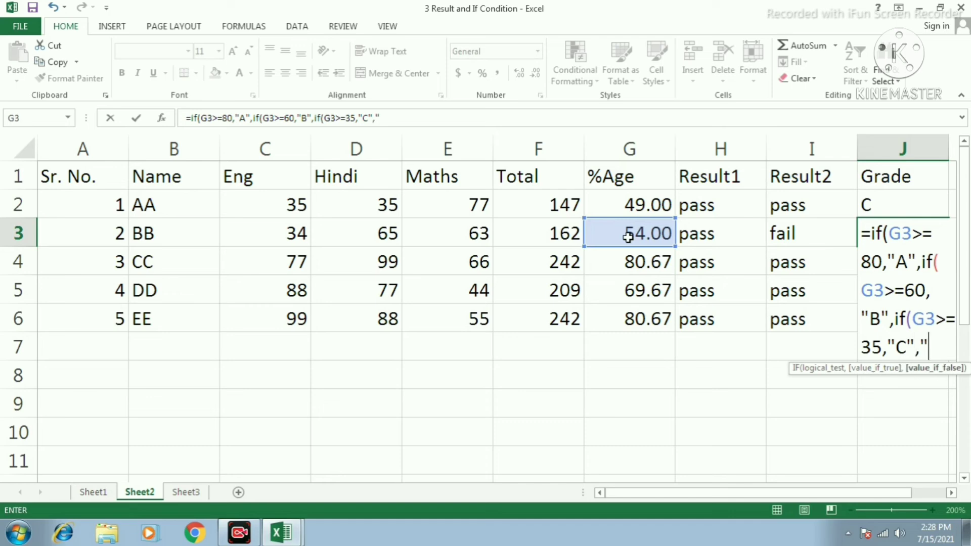
type("fail\"")
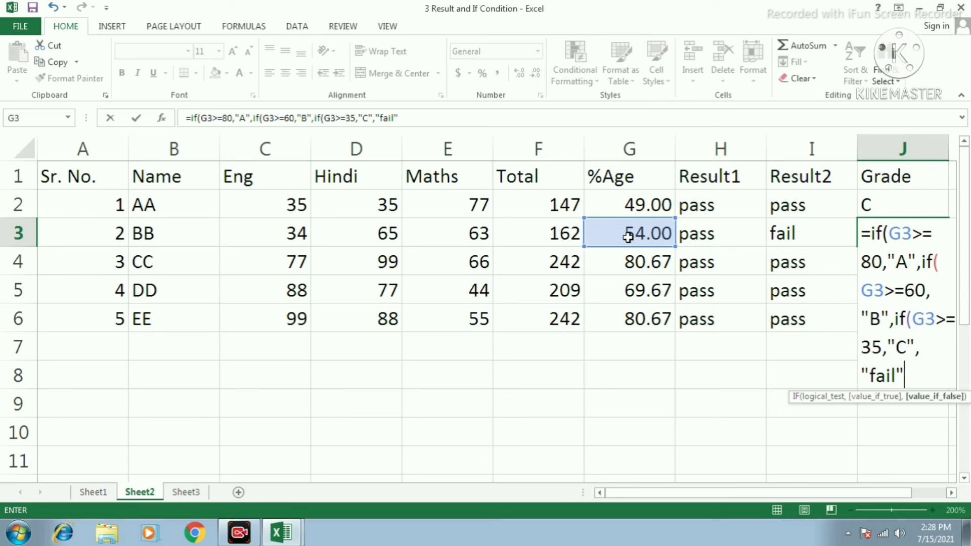
type(")))")
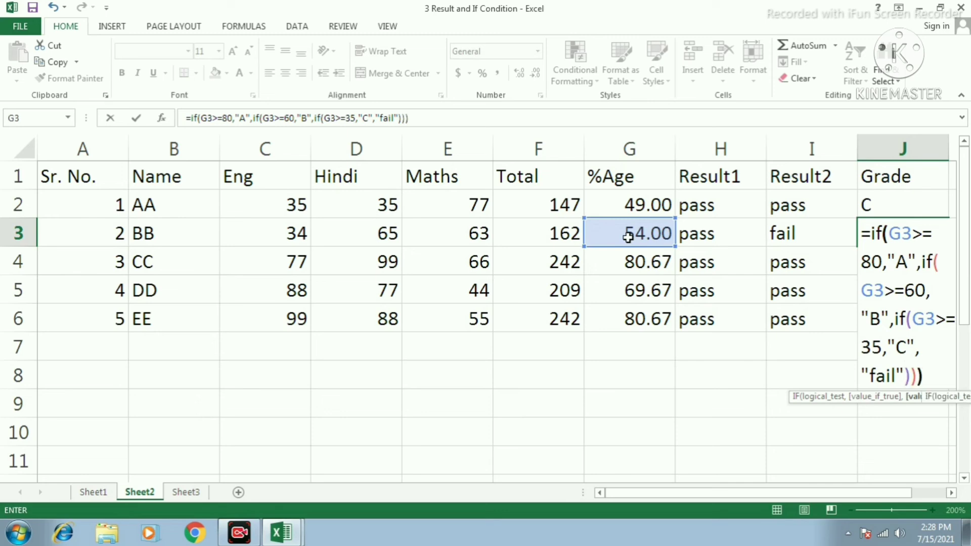
key("Return")
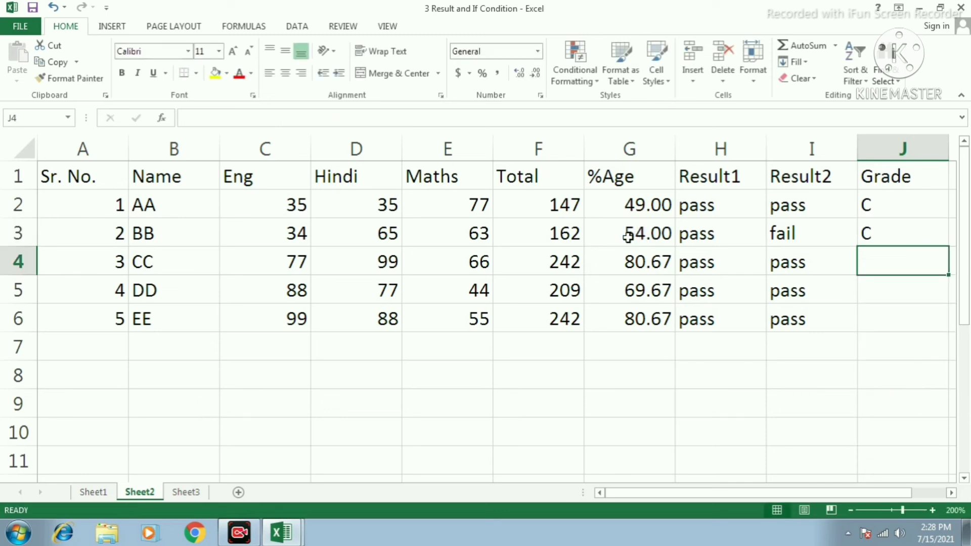
- Compare the Grade formulas in J2 and J3, and fill the J3 formula down through J6
left_click(906, 230)
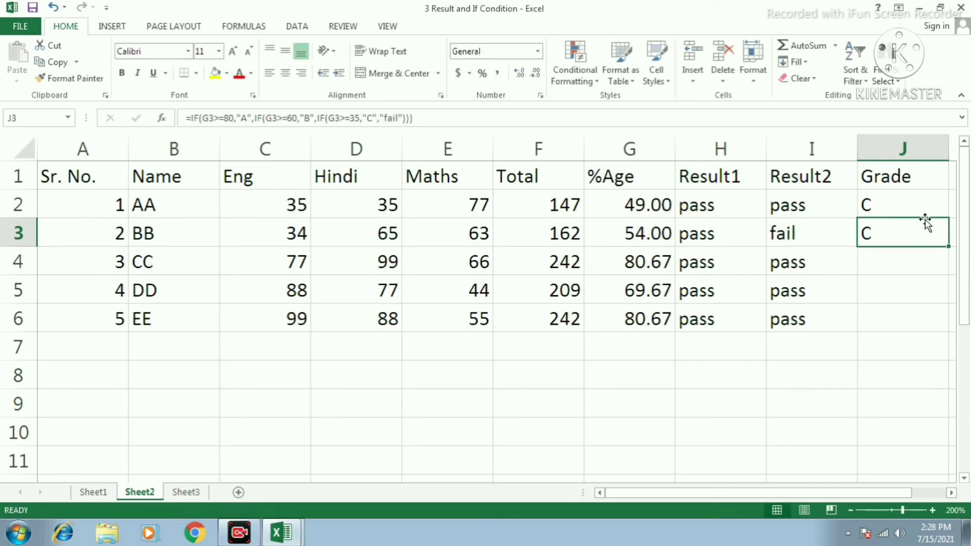
left_click(900, 207)
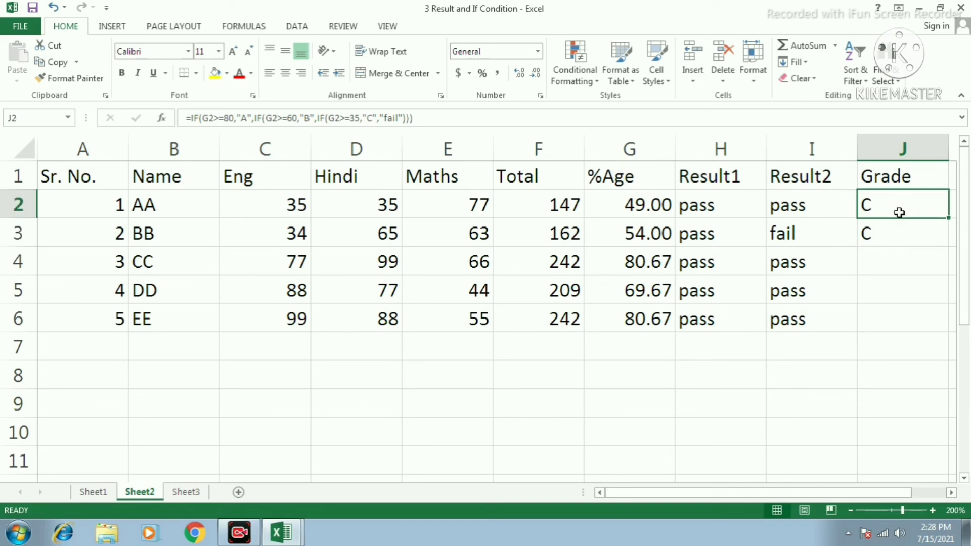
left_click(898, 238)
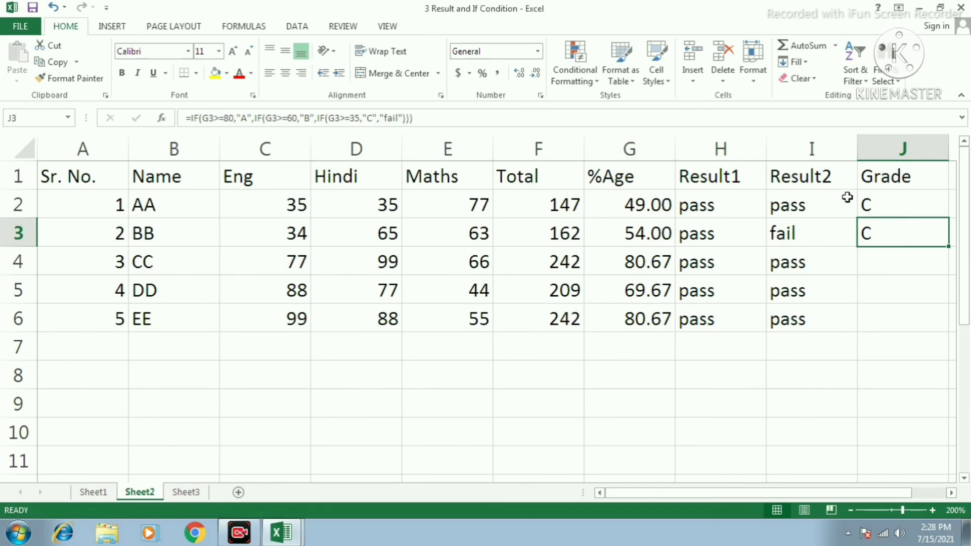
left_click_drag(948, 246, 950, 330)
- Check the filled grades against their percentages in column G, and review the Result1, Result2 and Grade formulas in row 2
left_click(869, 258)
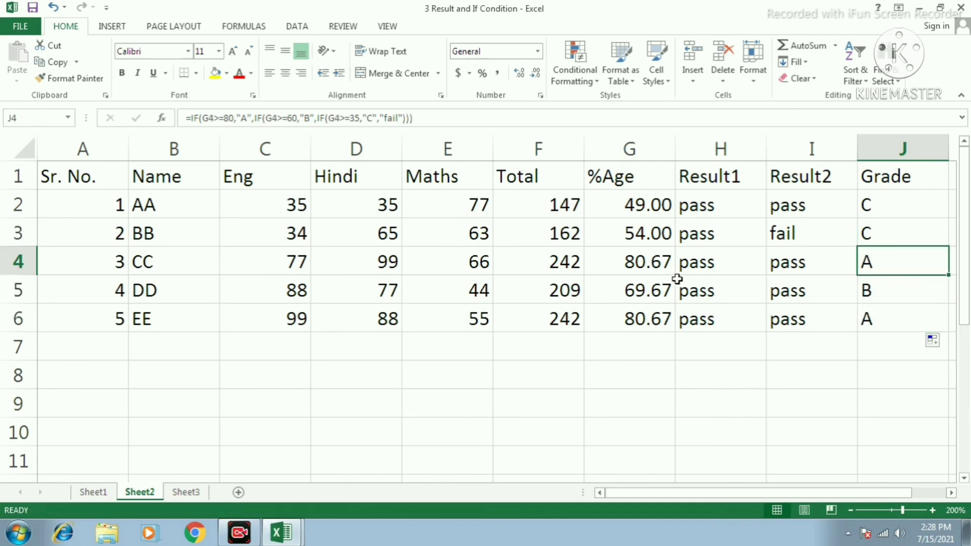
left_click(652, 262)
left_click(877, 262)
left_click(910, 292)
left_click(640, 295)
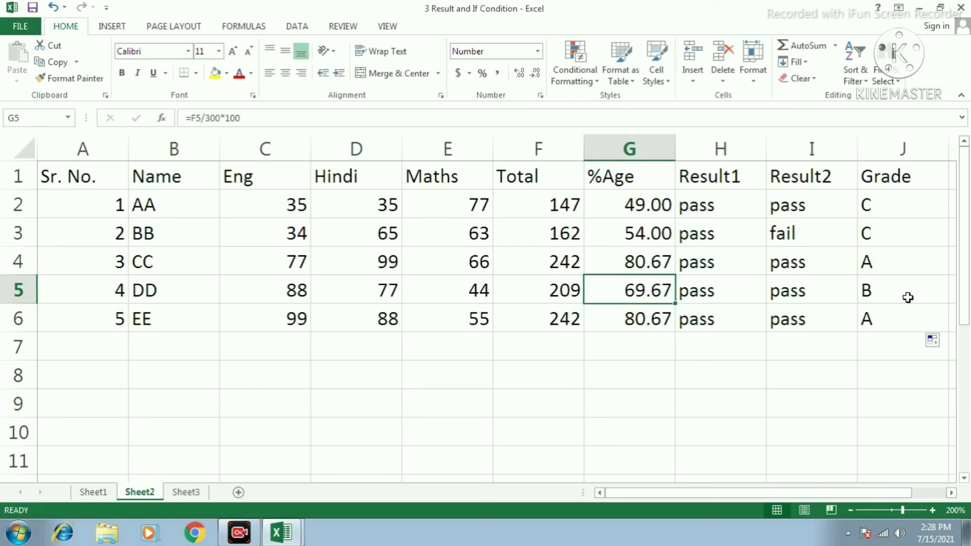
left_click(907, 296)
left_click(885, 320)
left_click(895, 241)
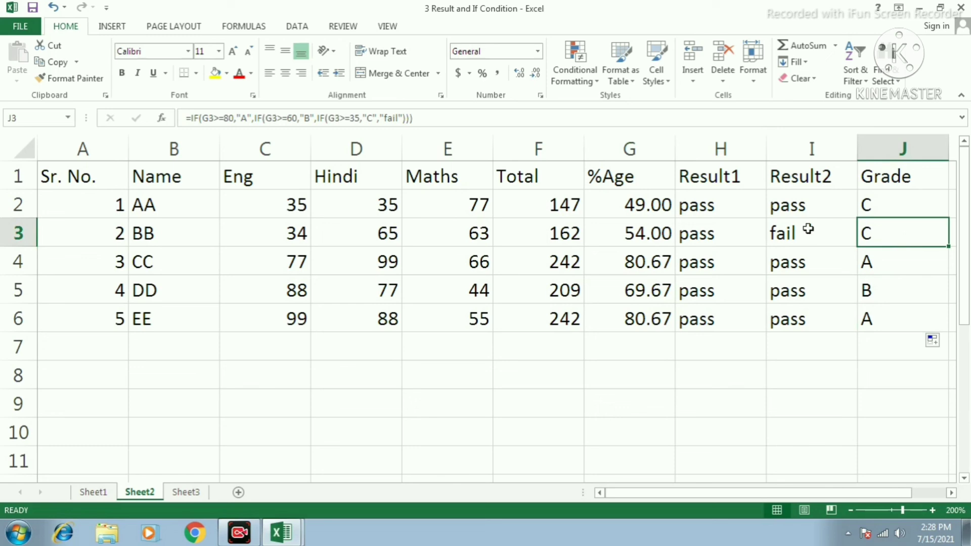
left_click(735, 204)
left_click(798, 205)
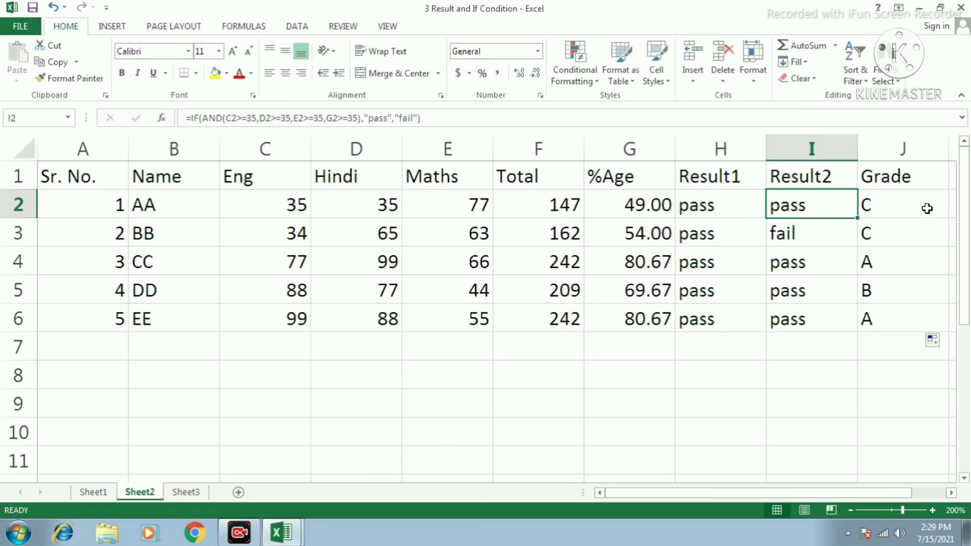
left_click(920, 208)
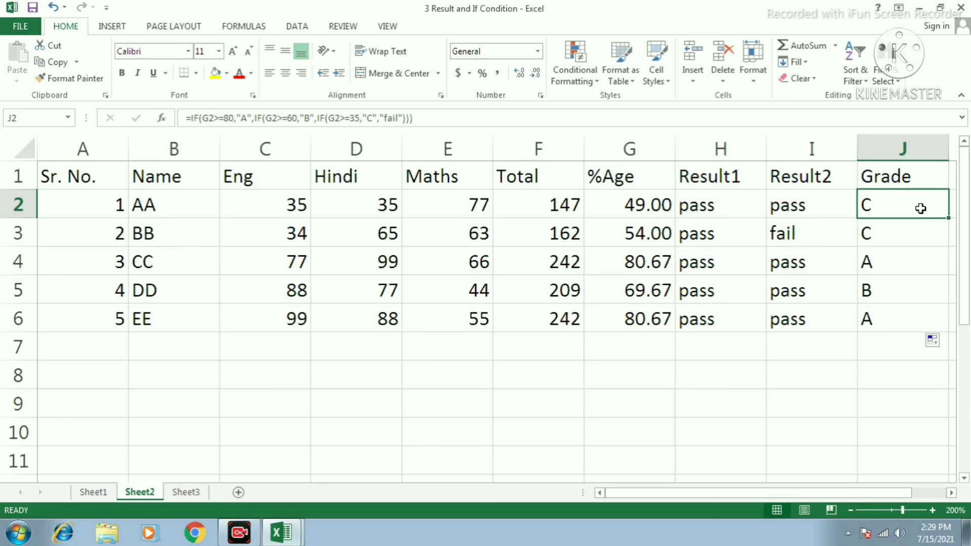